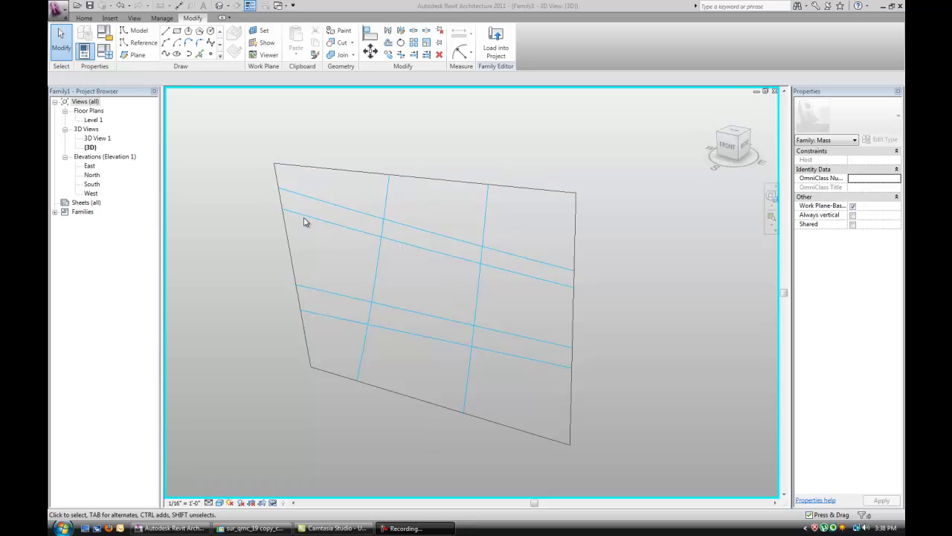
Create a new family from the Curtain Panel Pattern Based template
mouse_move(488, 297)
middle_mouse_down("shift")
mouse_move(446, 318)
mouse_move(472, 302)
middle_mouse_up("shift")
middle_click_drag(409, 268, 461, 291, "shift")
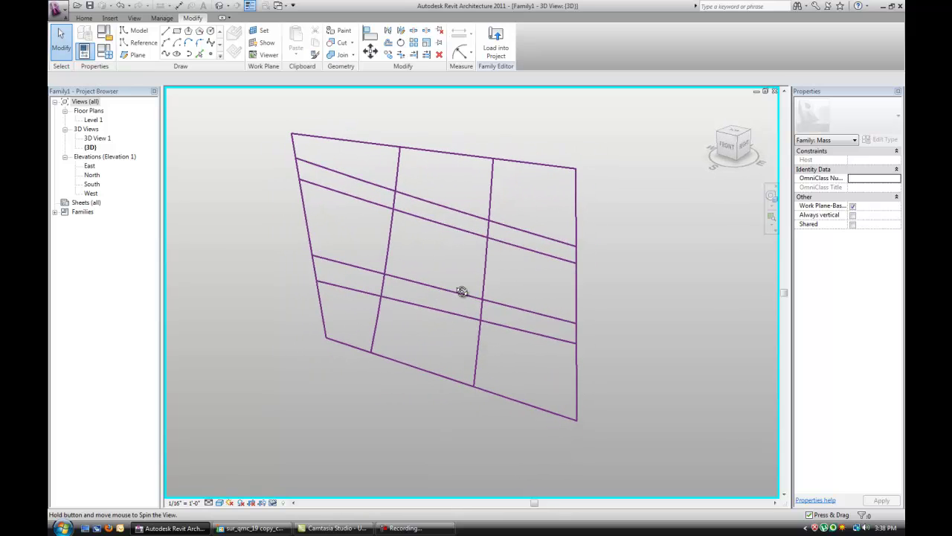
middle_click_drag(474, 228, 459, 267)
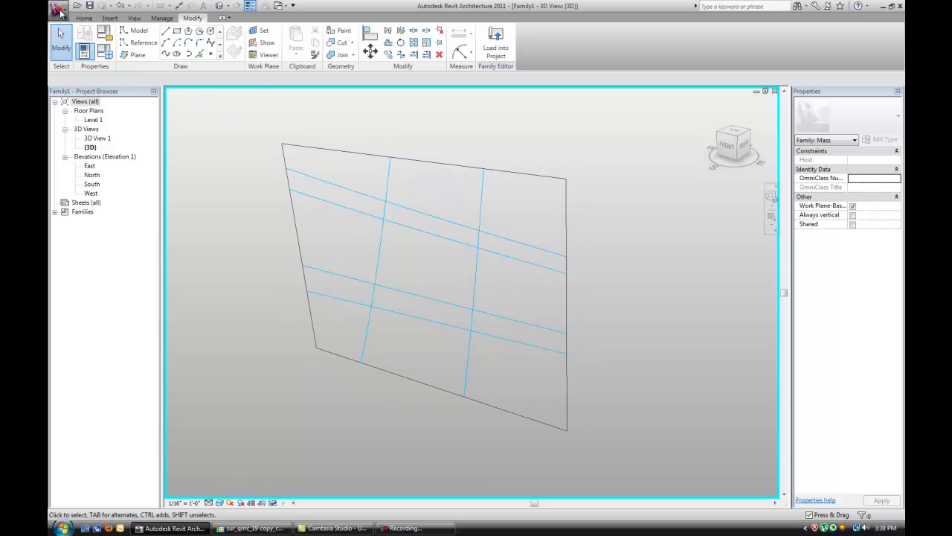
left_click(58, 10)
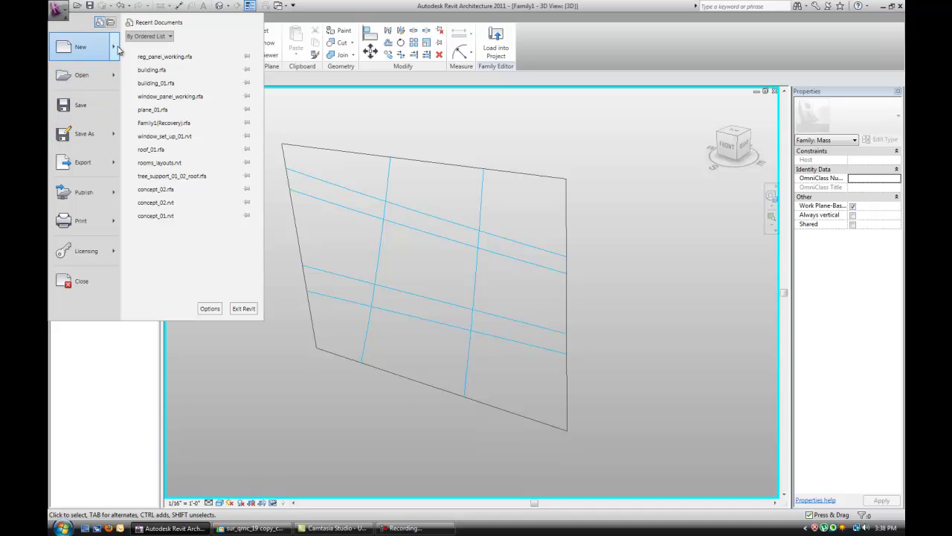
mouse_move(119, 47)
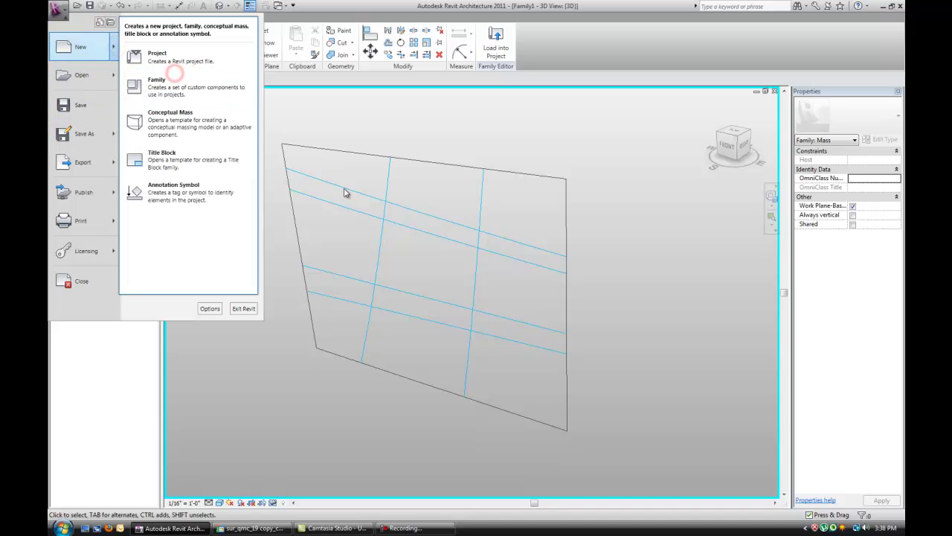
left_click(190, 88)
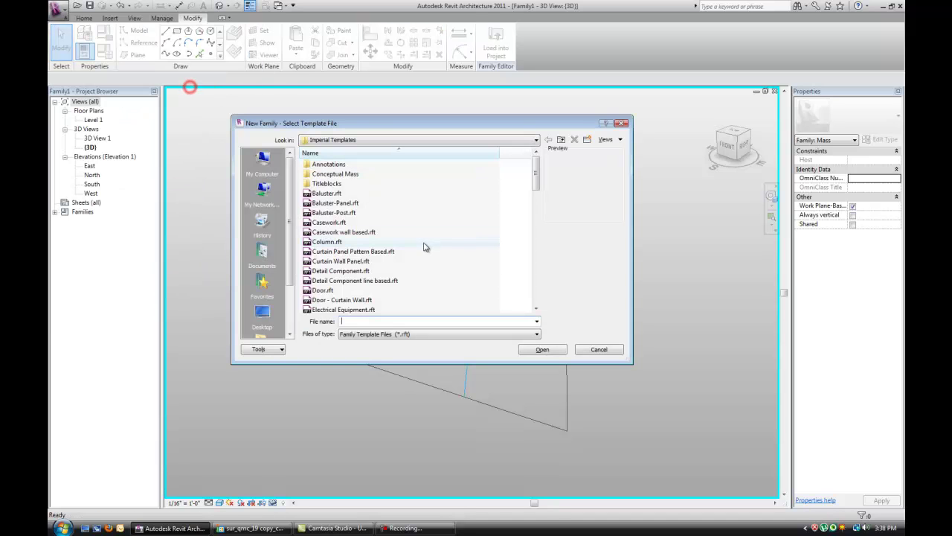
left_click(334, 252)
left_click(542, 349)
Place reference points on the horizontal work planes of the left and rear adaptive points
mouse_move(467, 299)
middle_mouse_down()
mouse_move(504, 307)
mouse_move(542, 287)
mouse_move(446, 291)
middle_mouse_up()
scroll(530, 293, "up", 1)
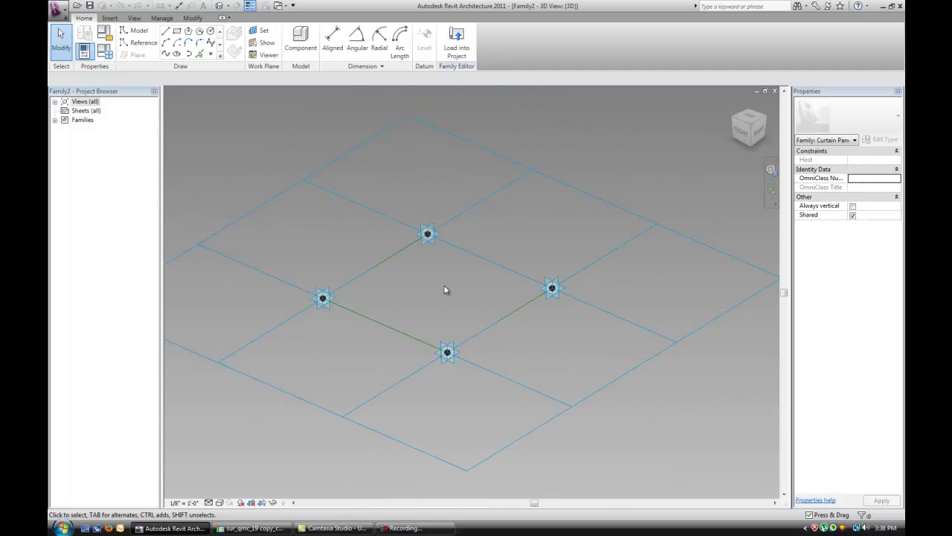
left_click(210, 55)
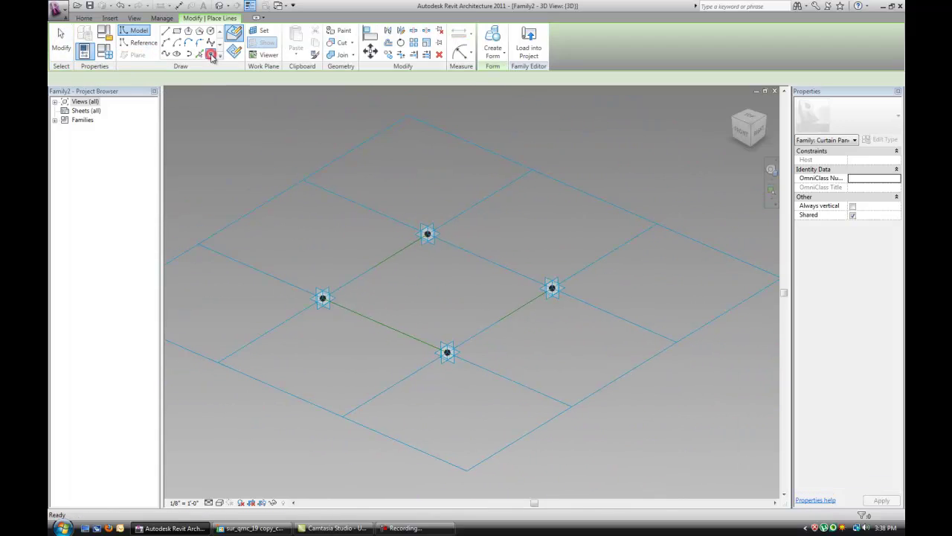
left_click(263, 31)
scroll(325, 309, "up", 3)
scroll(325, 309, "up", 5)
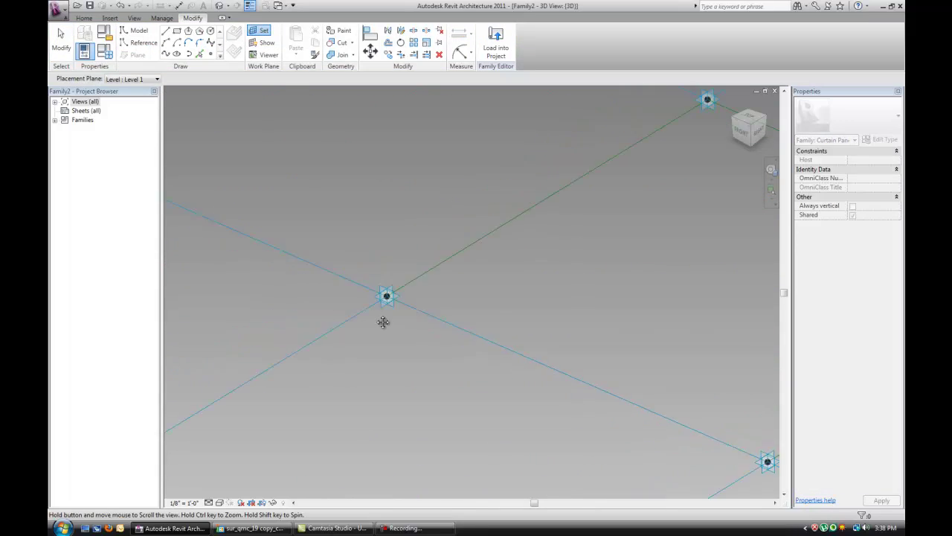
left_click(404, 292)
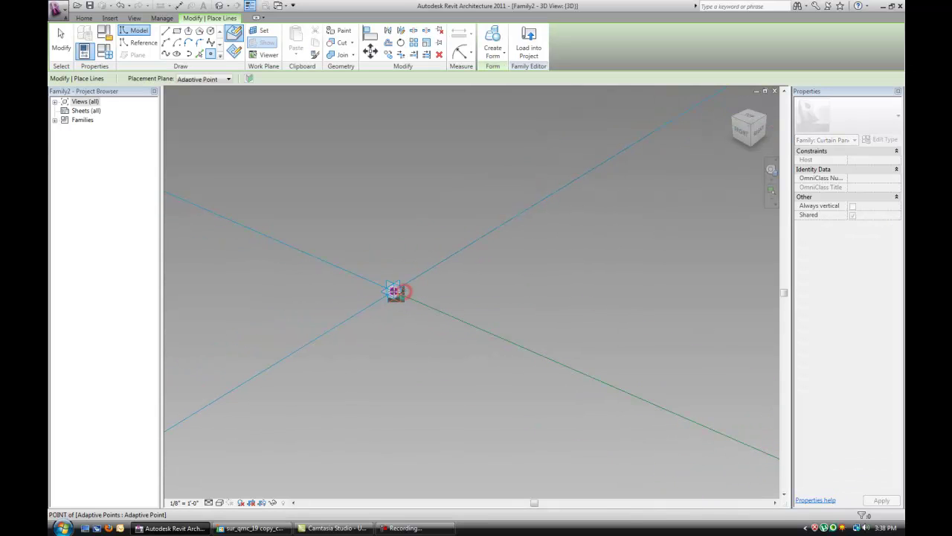
left_click(394, 291)
scroll(414, 323, "down", 3)
middle_click_drag(473, 314, 220, 408)
left_click(253, 34)
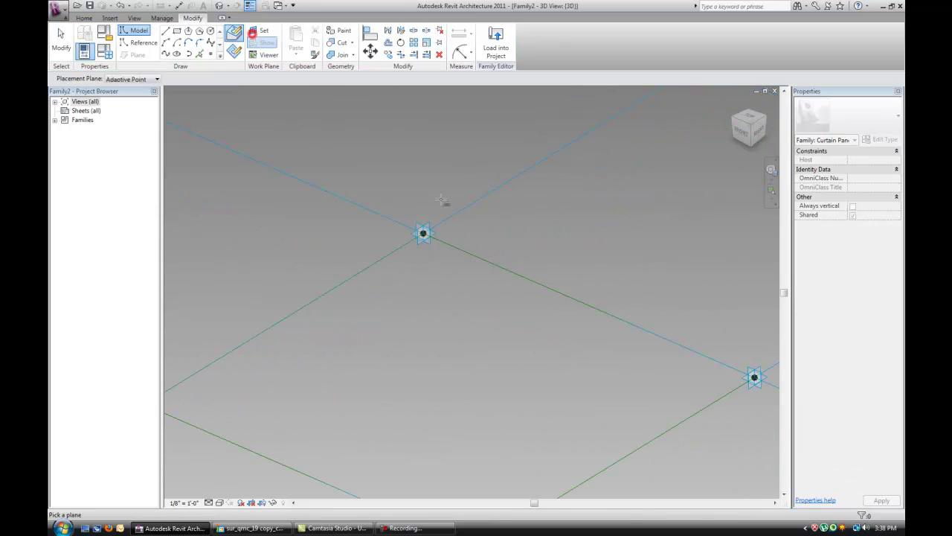
scroll(444, 198, "up", 3)
left_click(403, 261)
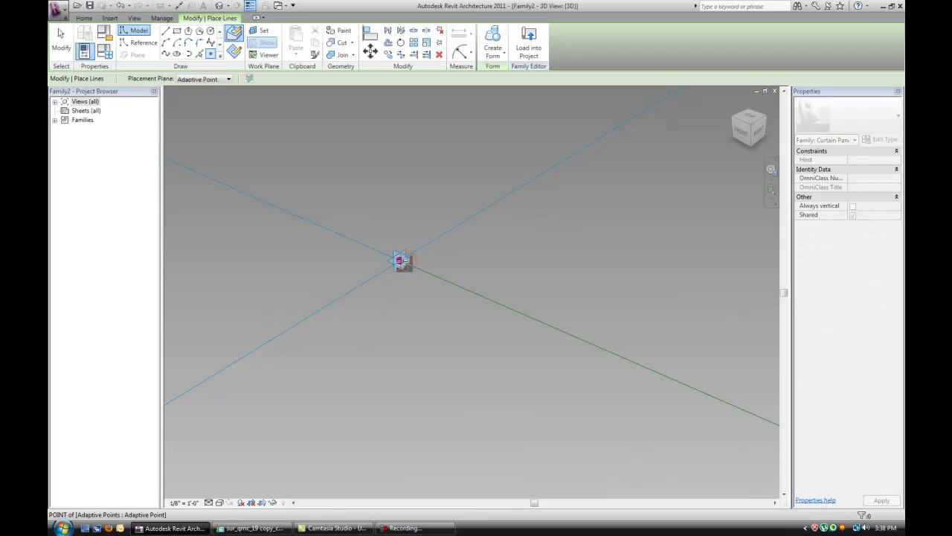
Place reference points on the horizontal work planes of the right and front adaptive points
left_click(257, 35)
scroll(545, 342, "down", 2)
middle_click_drag(545, 342, 296, 171)
scroll(576, 269, "up", 2)
left_click(626, 279)
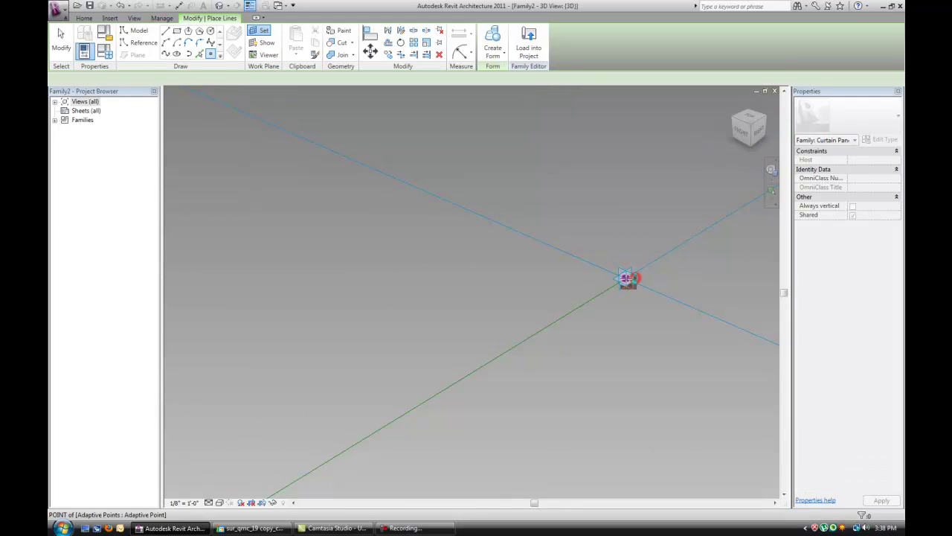
left_click(258, 34)
middle_click_drag(350, 268, 505, 361, "shift")
left_click(489, 361)
key("Escape")
Raise the hosted reference points vertically above the front and left adaptive points
left_click_drag(506, 343, 507, 287)
left_click(288, 266)
left_click_drag(288, 248, 308, 191)
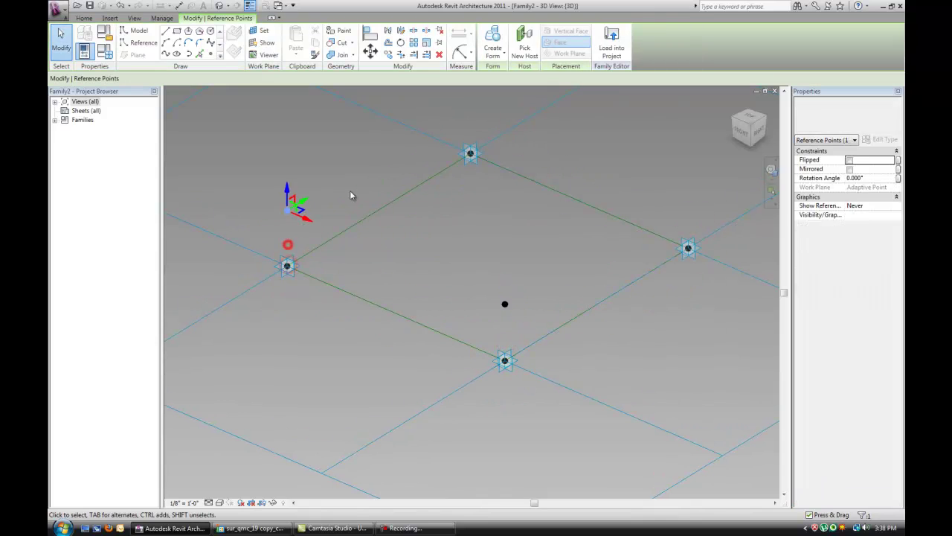
key("Escape")
Raise the hosted reference points vertically above the rear and right adaptive points
key("Tab")
key("Tab")
key("Tab")
key("Tab")
key("Tab")
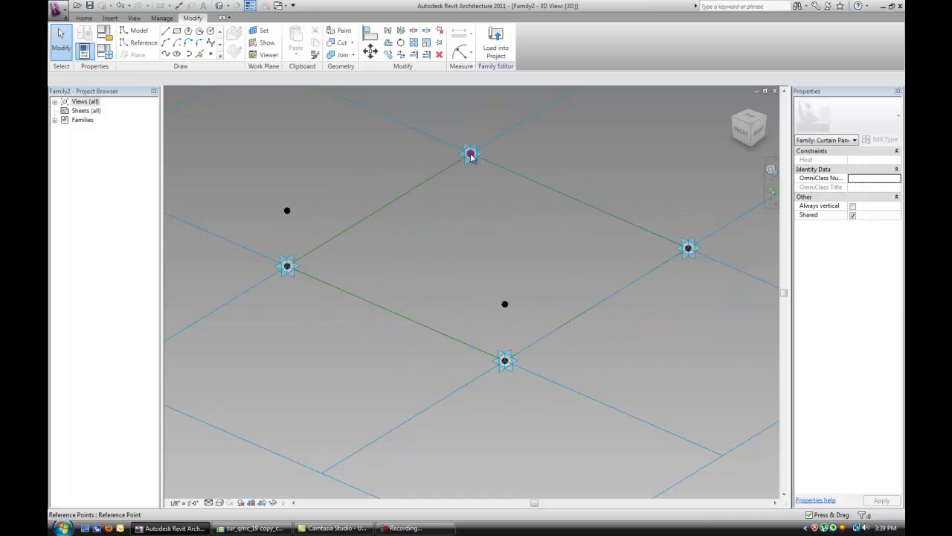
left_click(471, 155)
key("Escape")
left_click(689, 249)
left_click_drag(689, 249, 692, 215)
key("Escape")
Link the right raised point's Offset to a new type parameter named offset_main, grouped under Dimensions
left_click(690, 210)
middle_click_drag(589, 263, 588, 305)
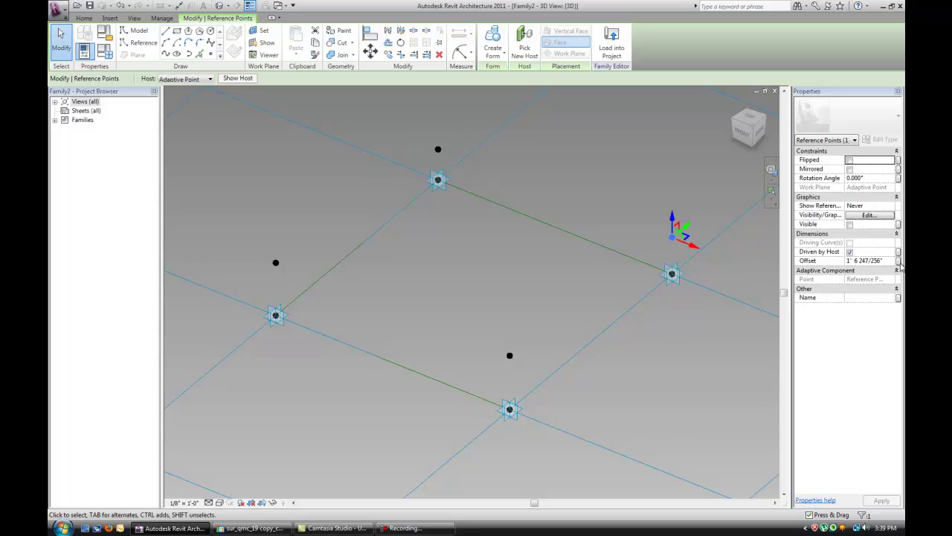
left_click(898, 261)
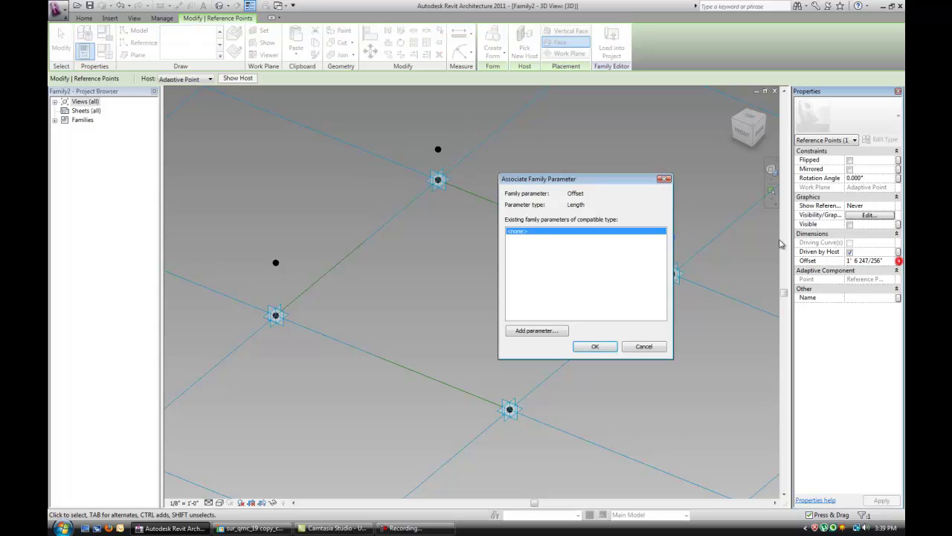
left_click(542, 330)
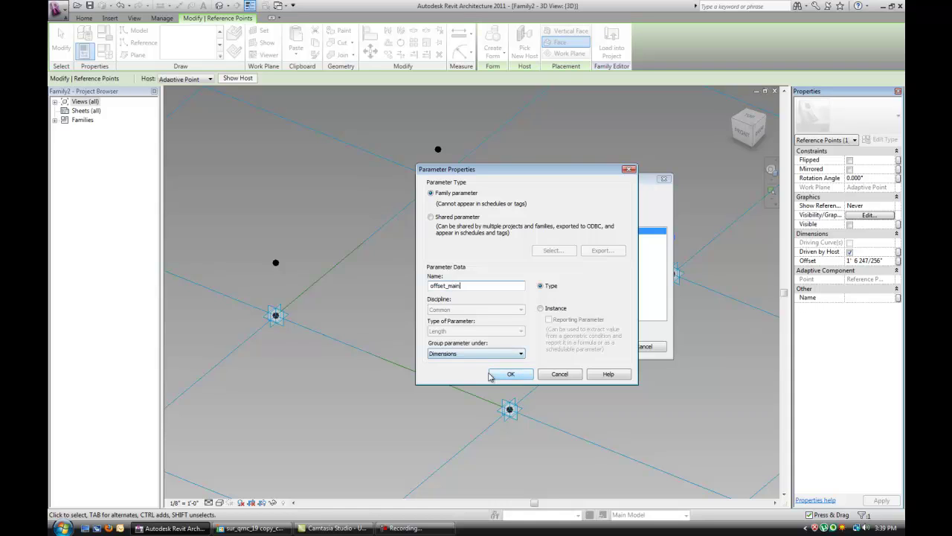
left_click(528, 374)
left_click(595, 346)
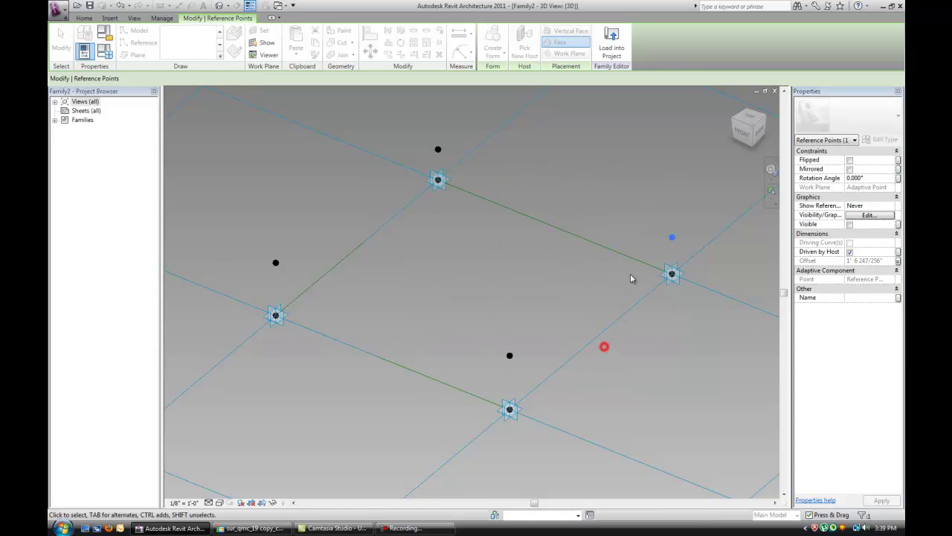
Select all four raised reference points and associate their Offset with the offset_main parameter
left_click_drag(416, 126, 458, 166)
left_click_drag(270, 238, 299, 278, "ctrl")
left_click_drag(487, 327, 531, 376, "ctrl")
left_click_drag(663, 209, 692, 254, "ctrl")
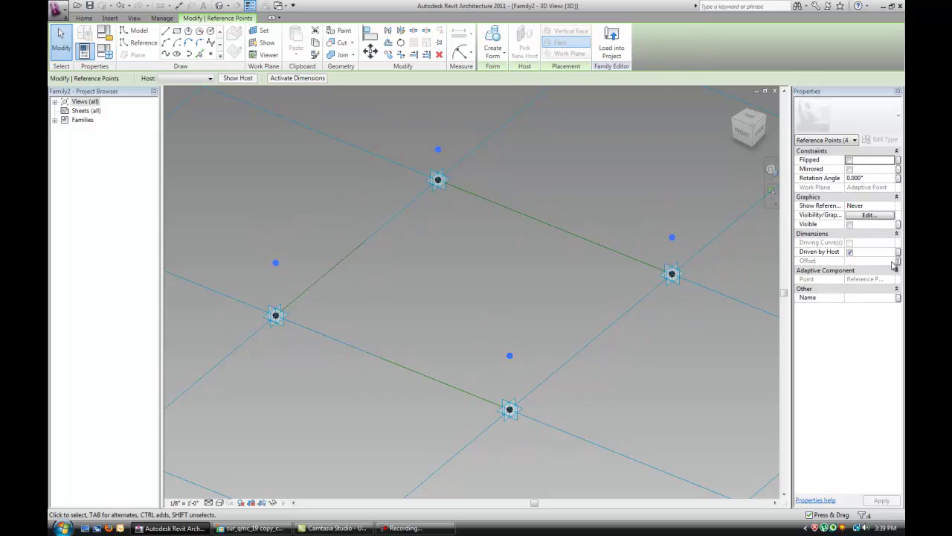
left_click(898, 261)
left_click(540, 236)
left_click(599, 347)
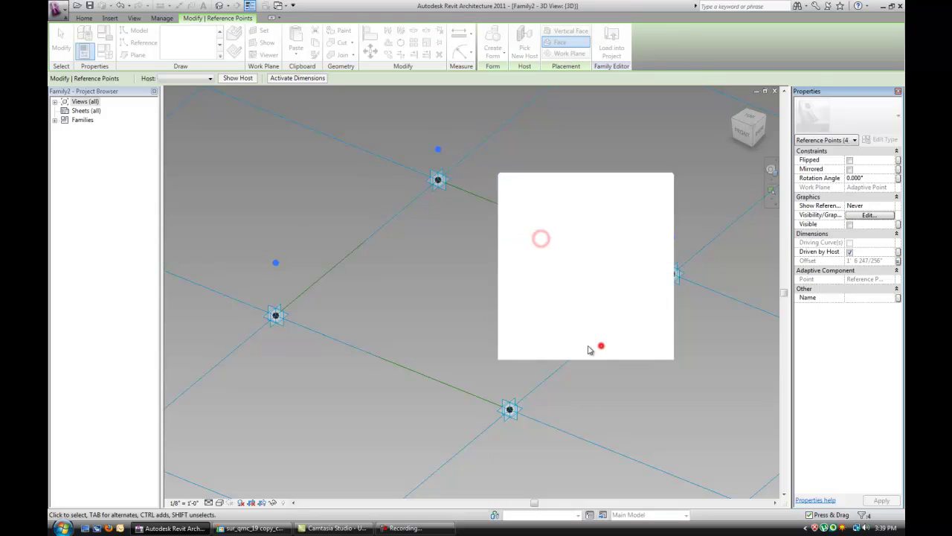
Move the front raised point higher to increase the shared offset of all four points
left_click(510, 373)
left_click_drag(510, 353, 516, 325)
left_click(344, 286)
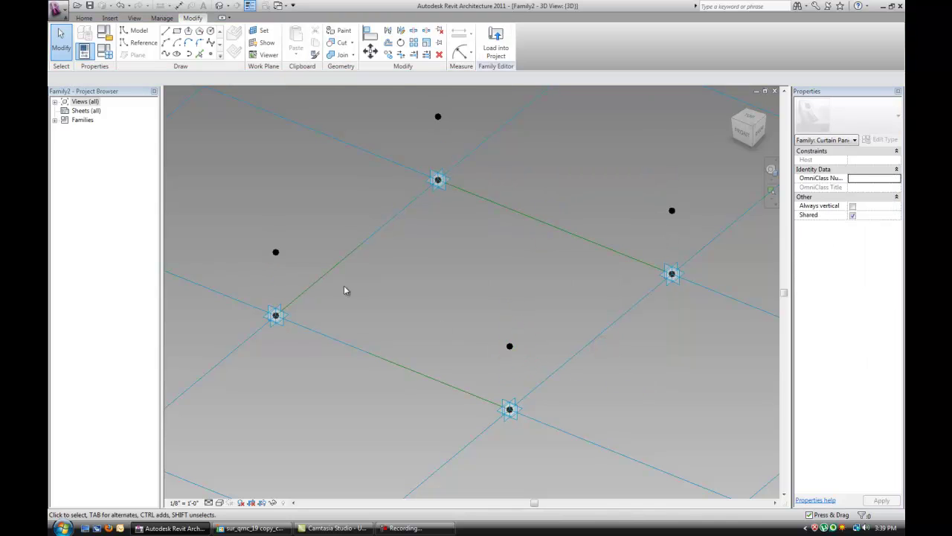
Place a second set of reference points on the work planes of the left and rear adaptive points
left_click(211, 55)
left_click(263, 31)
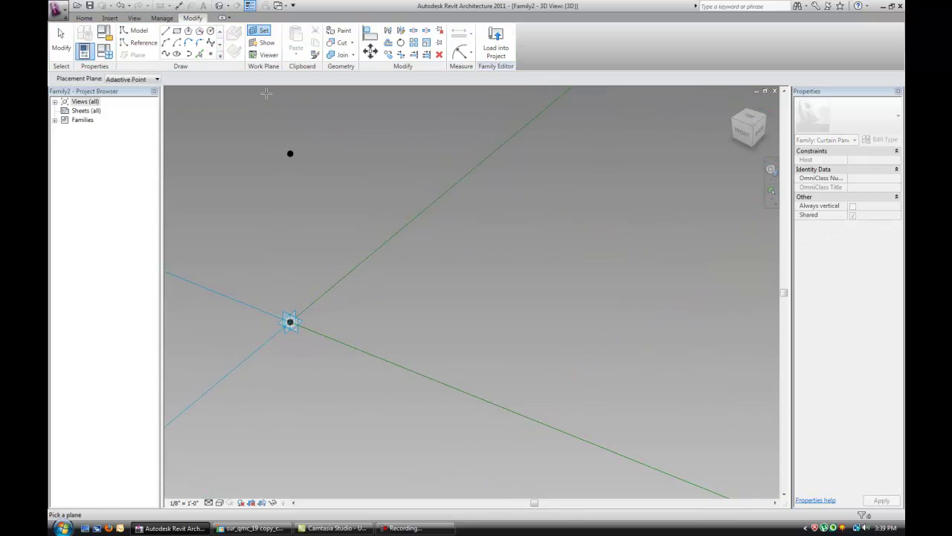
left_click(283, 320)
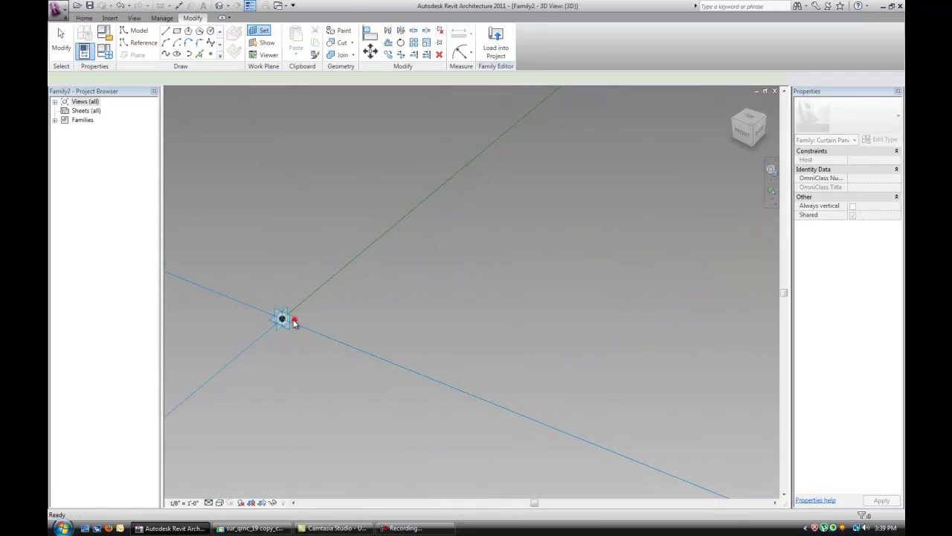
middle_click_drag(452, 265, 327, 407)
left_click(259, 32)
middle_click_drag(616, 87, 469, 255)
left_click(451, 279)
left_click(446, 278)
Place second reference points on the work planes of the right and front adaptive points
scroll(487, 320, "down", 2)
middle_click_drag(487, 320, 396, 195)
left_click(261, 31)
scroll(714, 293, "up", 3)
left_click(701, 291)
left_click(690, 289)
scroll(631, 309, "down", 3)
scroll(476, 277, "down", 2)
middle_click_drag(476, 278, 544, 238)
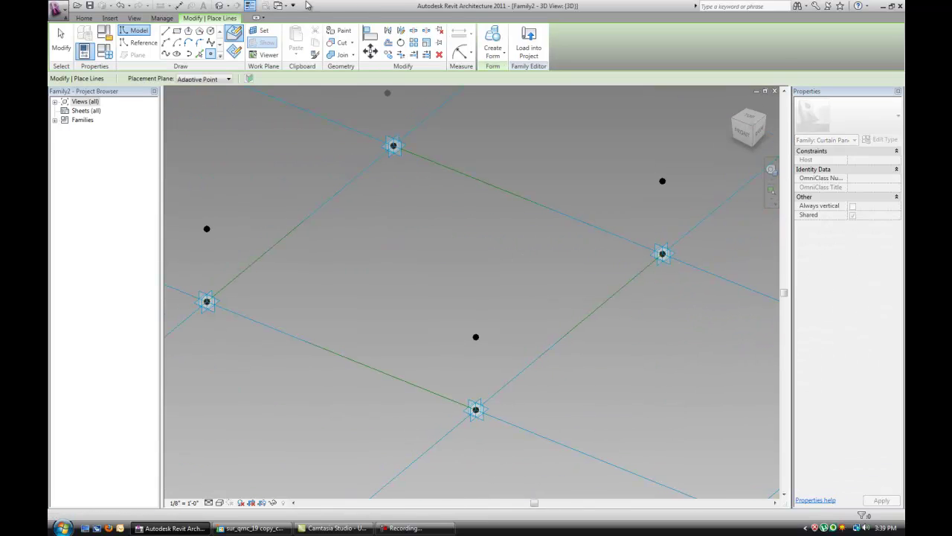
left_click(263, 34)
scroll(473, 417, "up", 3)
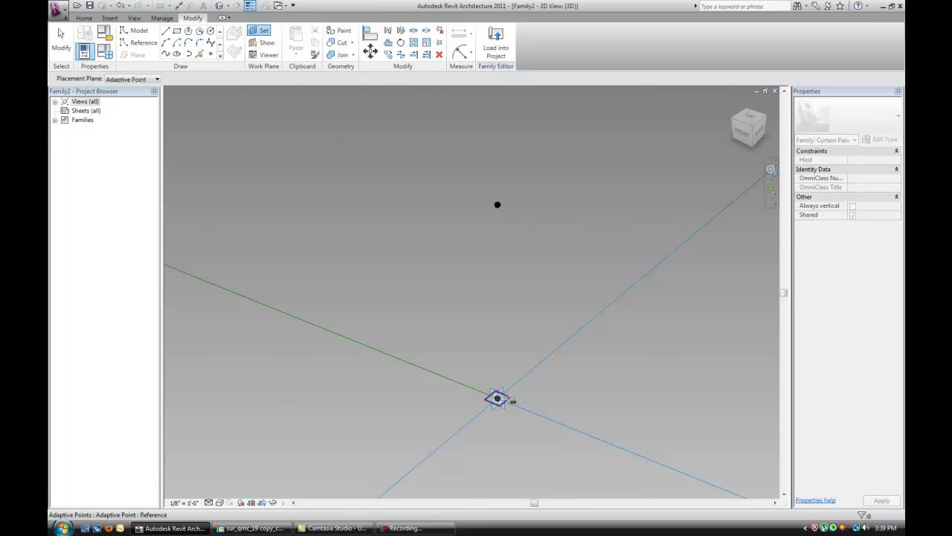
left_click(497, 398)
key("Escape")
Raise the second reference points at the front and left corners above the existing offset points
left_click(498, 398)
left_click_drag(498, 374, 499, 125)
scroll(512, 299, "down", 3)
middle_click_drag(530, 328, 568, 418)
left_click_drag(546, 318, 546, 257)
left_click(531, 295)
left_click(309, 325)
left_click_drag(312, 305, 313, 172)
left_click(342, 175)
Raise the second reference points at the rear and right corners above the existing offset points
left_click(472, 189)
scroll(480, 249, "down", 3)
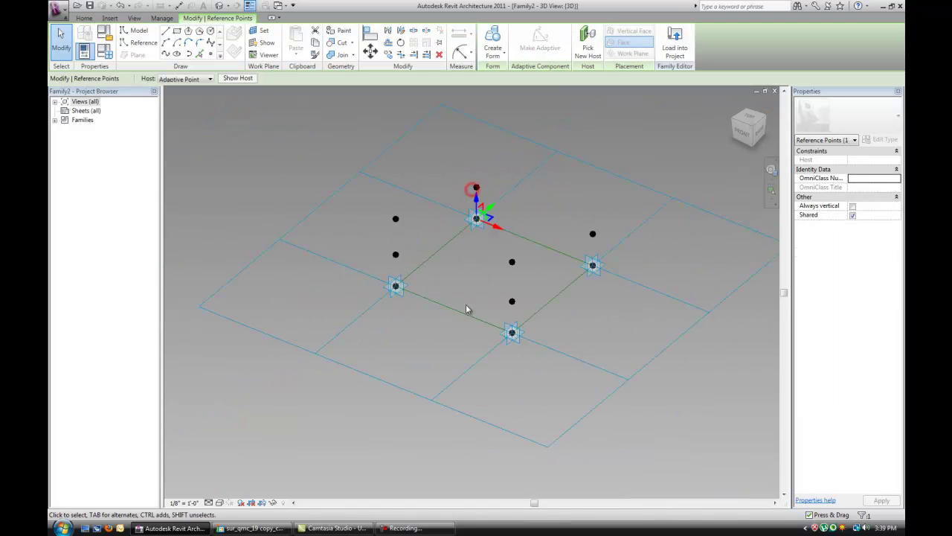
middle_click_drag(470, 293, 457, 343)
left_click_drag(463, 252, 463, 181)
left_click(489, 184)
scroll(581, 317, "up", 1)
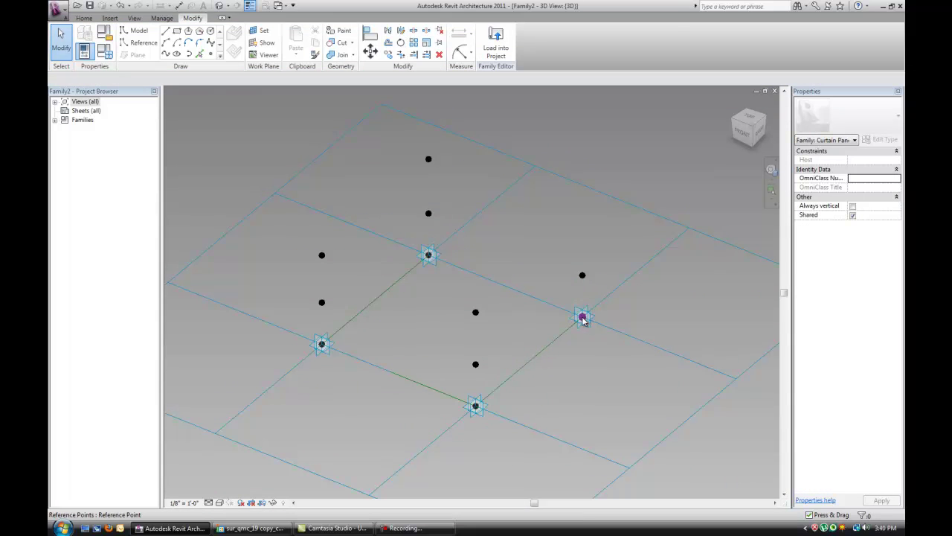
left_click(582, 318)
left_click_drag(582, 311, 586, 252)
key("Escape")
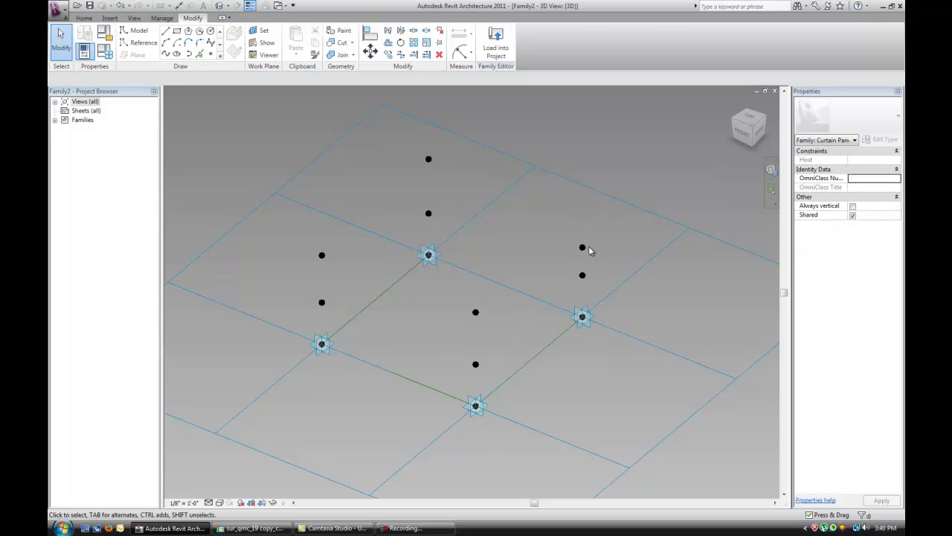
Link the right upper point's Offset to a new type parameter named offset_pos, grouped under Dimensions
left_click(898, 260)
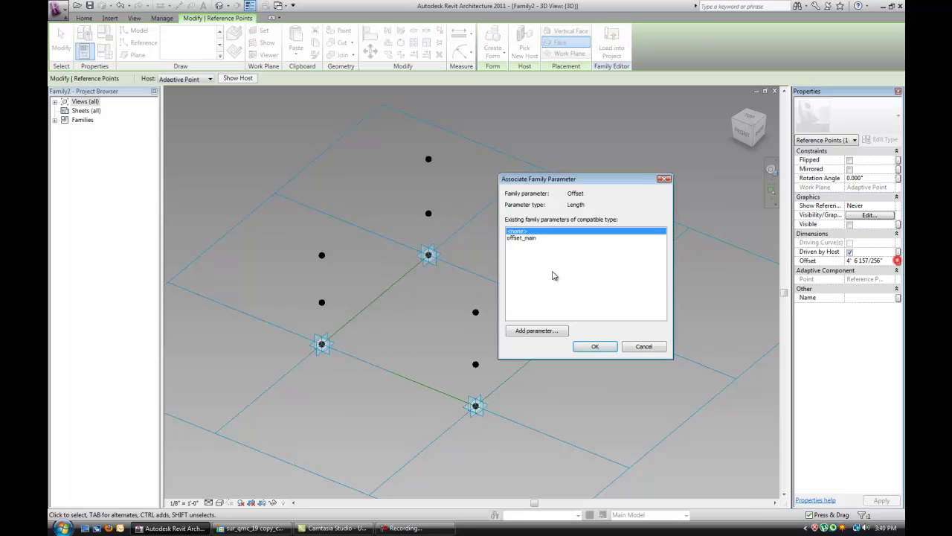
left_click(529, 331)
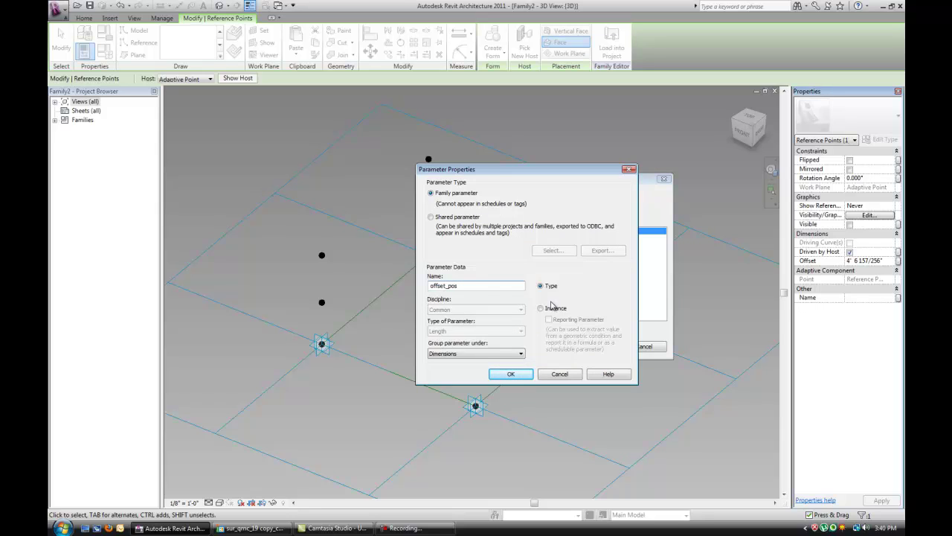
left_click(518, 373)
left_click(591, 345)
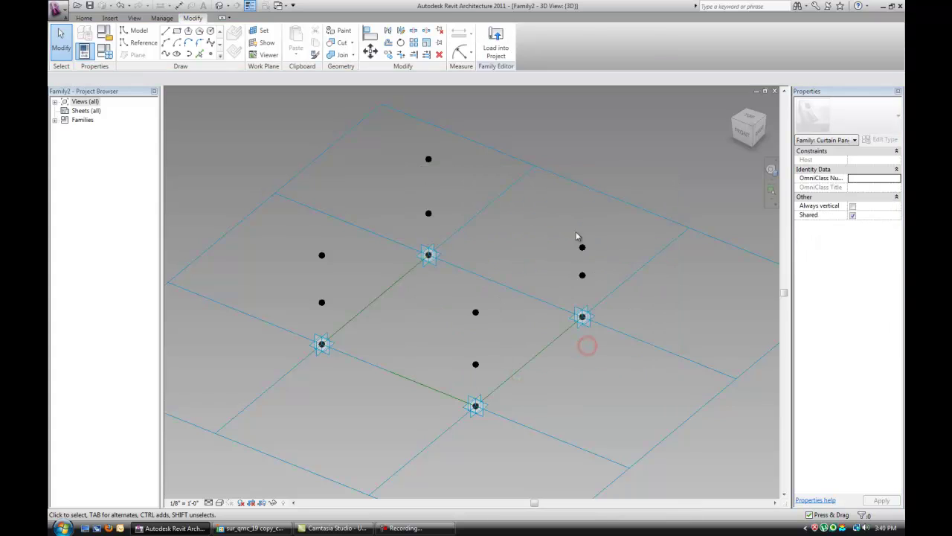
Select all four upper reference points and associate their Offset with the offset_pos parameter
left_click(428, 158, "ctrl")
left_click(321, 255, "ctrl")
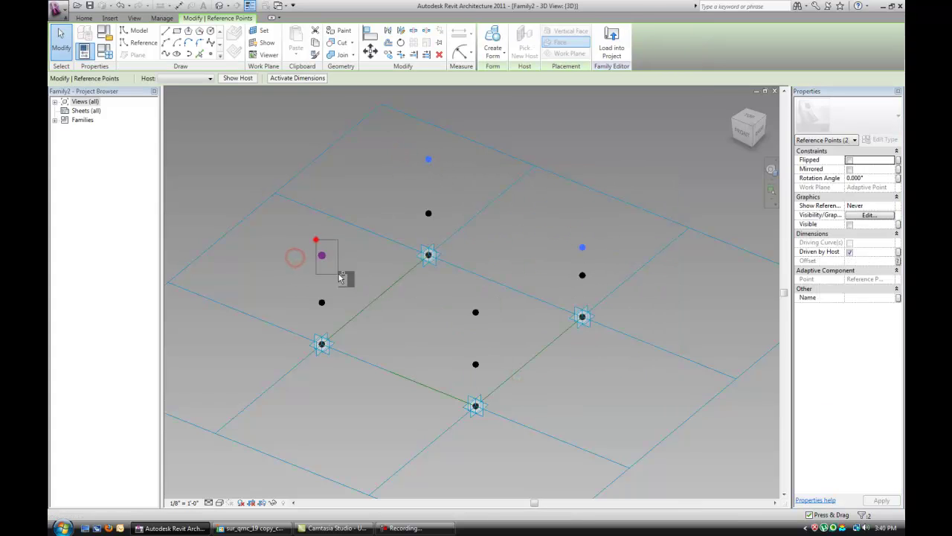
left_click(464, 302, "ctrl")
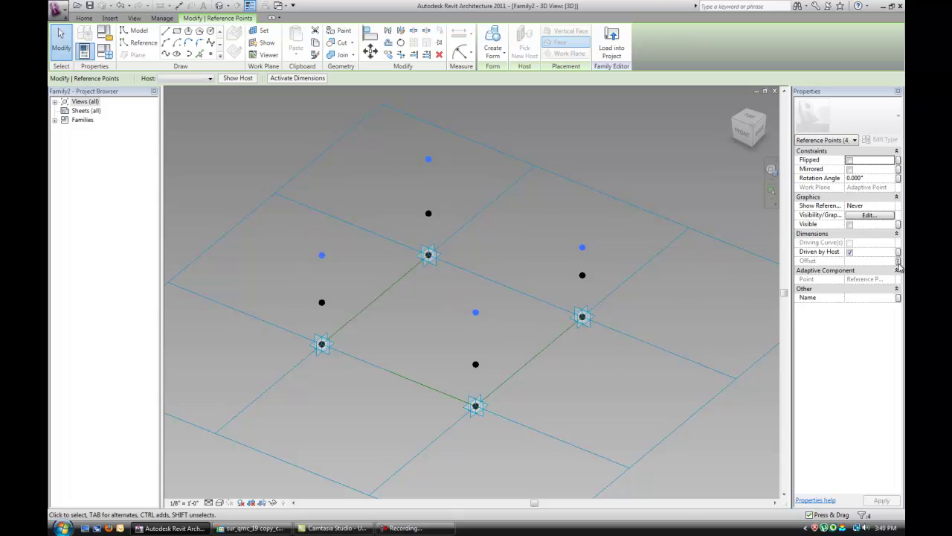
left_click(898, 260)
left_click(530, 244)
left_click(595, 346)
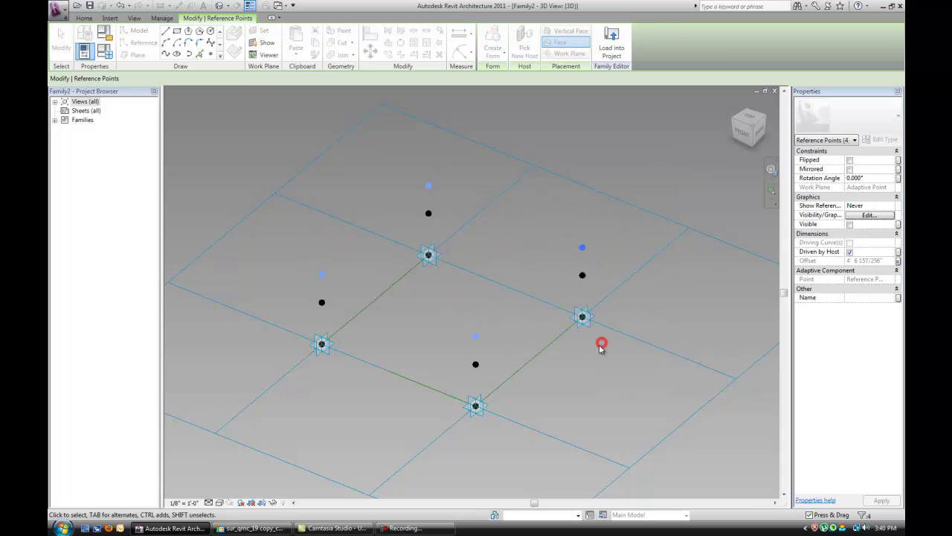
Raise the offset_pos points well above the panel, then raise the offset_main points slightly
left_click(476, 336)
left_click_drag(477, 317, 477, 256)
left_click(429, 329)
left_click(323, 305)
left_click_drag(323, 283, 323, 273)
left_click(362, 305)
Connect the four offset_pos points with a closed loop of reference lines, using 3D Snapping
middle_click_drag(378, 255, 399, 300)
left_click(140, 42)
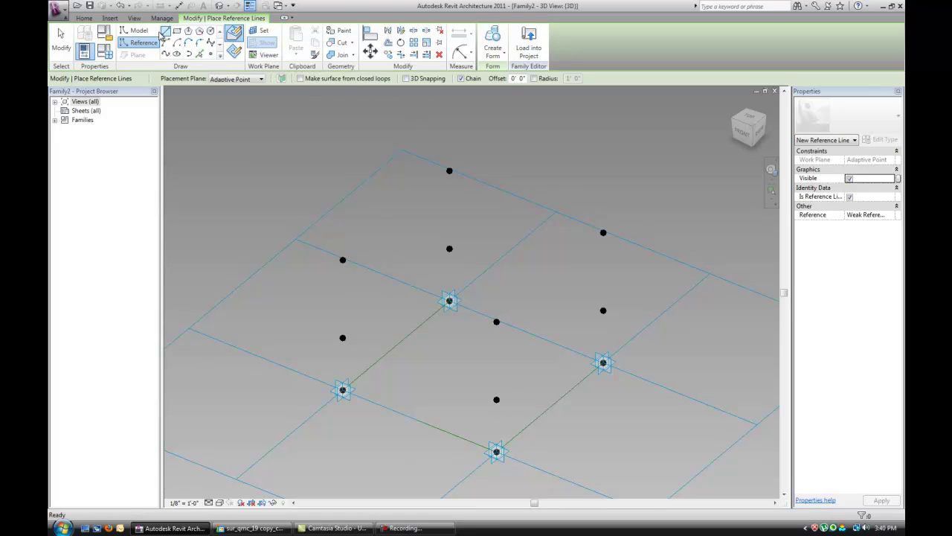
left_click(406, 78)
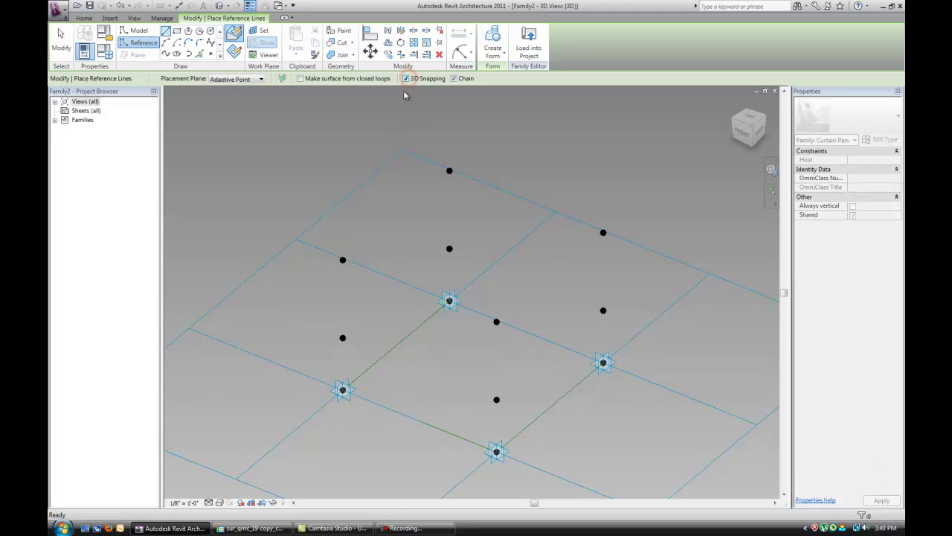
scroll(346, 252, "up", 2)
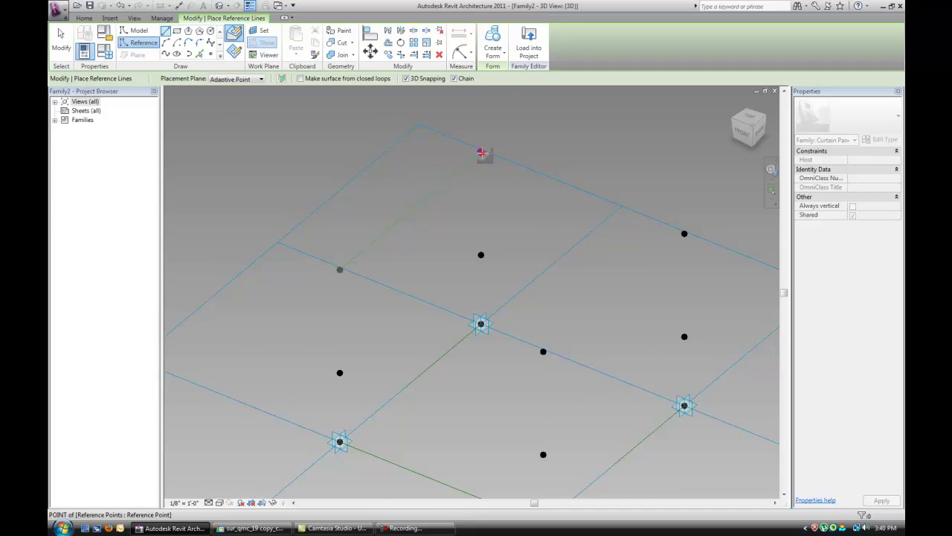
scroll(482, 153, "down", 2)
left_click(600, 208)
left_click(518, 275)
left_click(402, 229)
Connect the four offset_main points below with a closed loop of reference lines
middle_click_drag(485, 266, 501, 225, "shift")
left_click(596, 269)
left_click(527, 313)
left_click(404, 288)
key("Escape")
key("Escape")
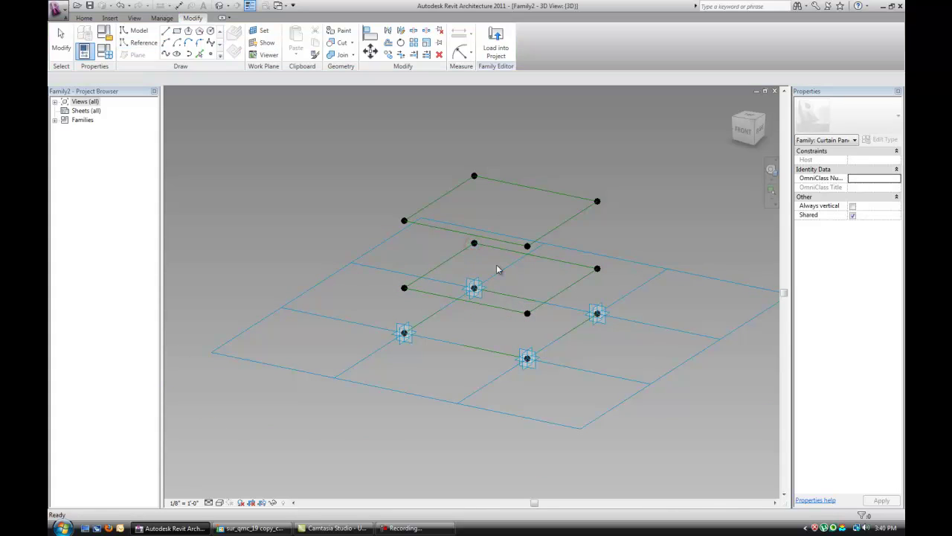
Place two hosted points on each reference line of the top loop, one near each corner
scroll(482, 282, "down", 2)
middle_click_drag(481, 281, 464, 294, "shift")
scroll(488, 291, "up", 3)
left_click(210, 56)
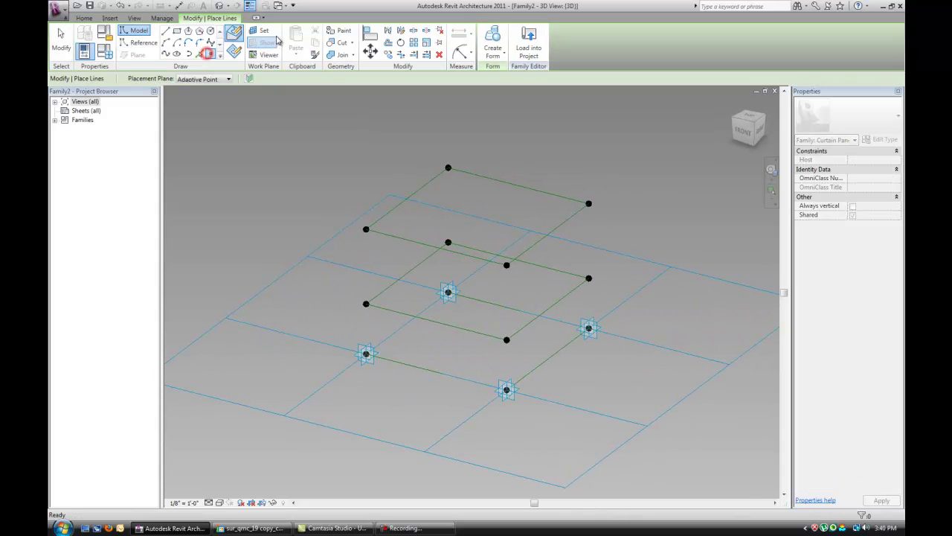
middle_click_drag(426, 211, 429, 235, "shift")
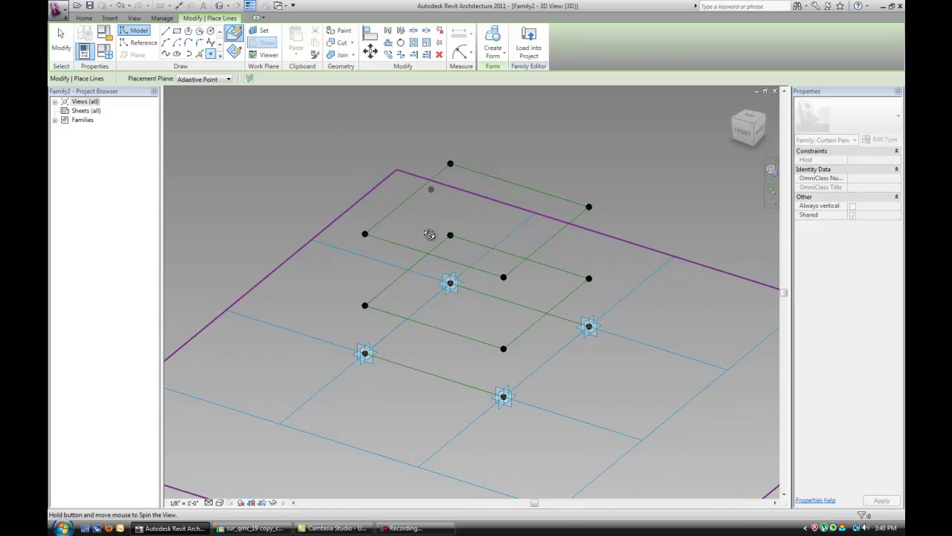
left_click(439, 173)
left_click(466, 169)
left_click(575, 201)
left_click(580, 215)
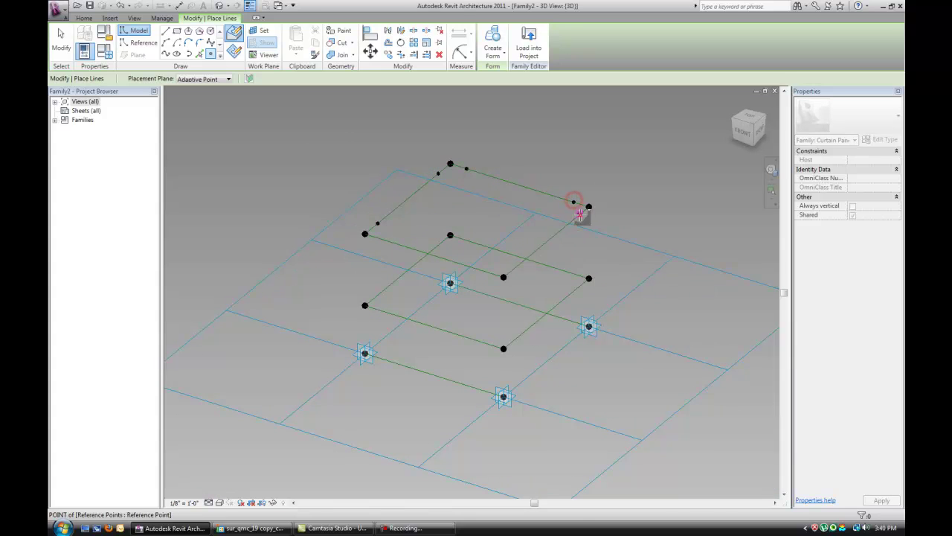
left_click(484, 271)
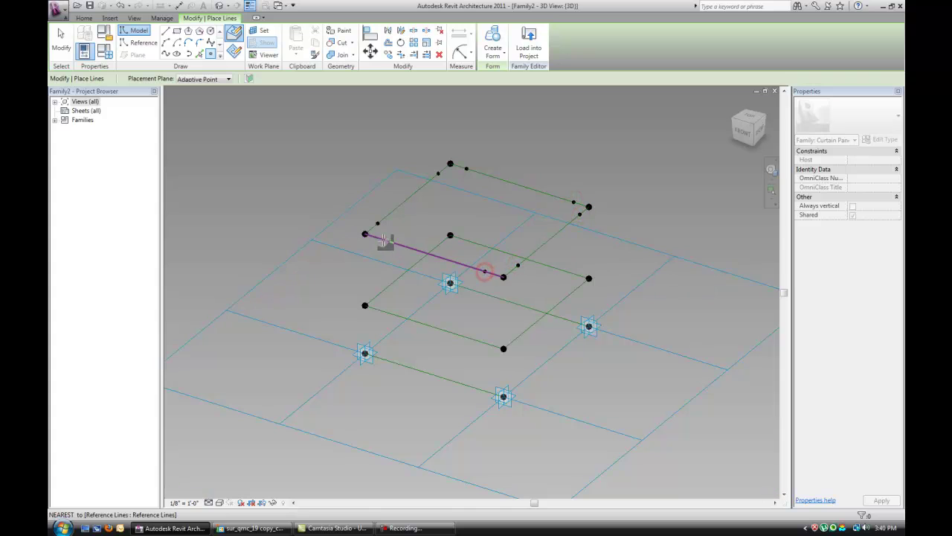
left_click(383, 238)
Place two hosted points on each reference line of the middle loop, one near each corner
left_click(377, 295)
left_click(455, 246)
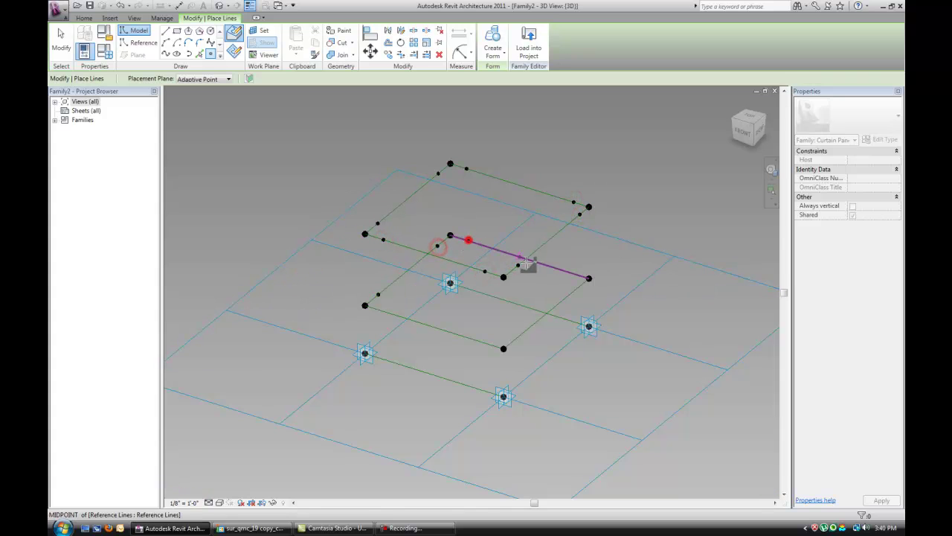
left_click(573, 274)
left_click(573, 289)
left_click(516, 338)
left_click(487, 345)
left_click(380, 311)
Place two hosted points on each reference line of the base panel, one near each adaptive point
left_click(377, 345)
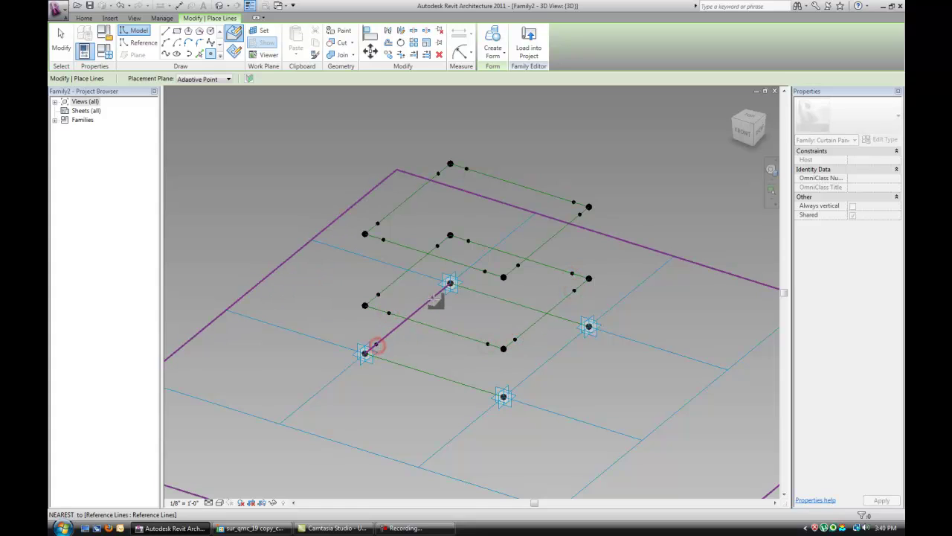
left_click(471, 290)
left_click(567, 320)
left_click(572, 340)
left_click(517, 387)
left_click(489, 389)
left_click(391, 361)
key("Escape")
middle_click_drag(469, 339, 434, 334)
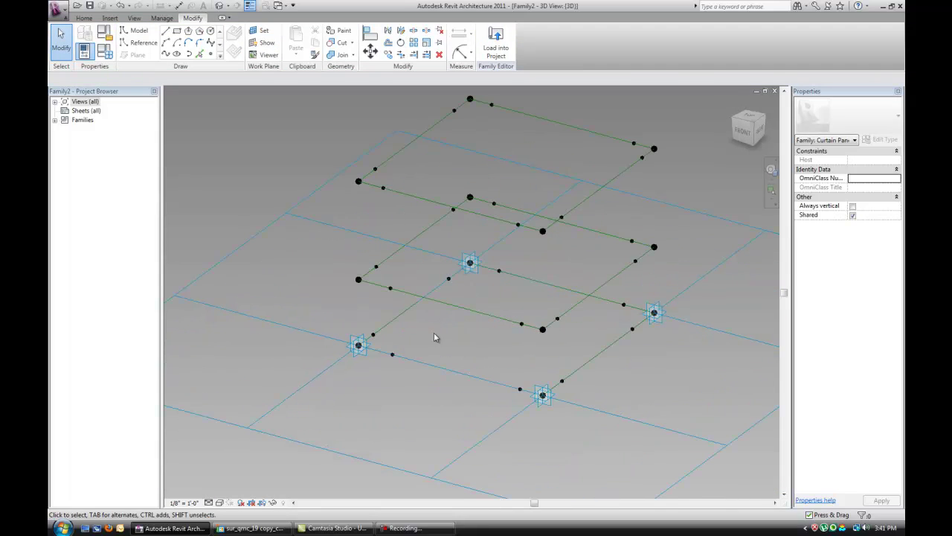
Add a type parameter named .9 for the Hosted Parameter of the base front edge's point near the left corner
left_click(392, 356)
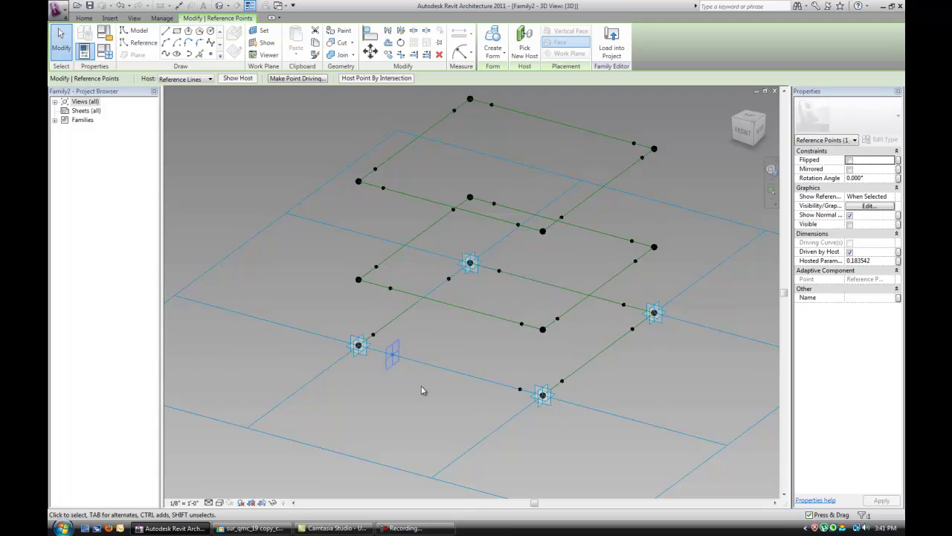
key("Tab")
key("Tab")
left_click(898, 261)
left_click(535, 330)
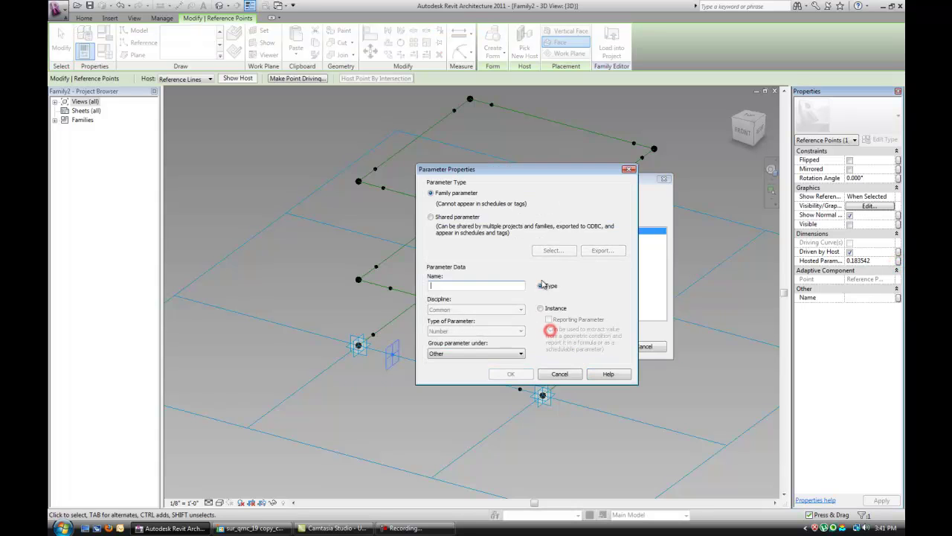
type(".9")
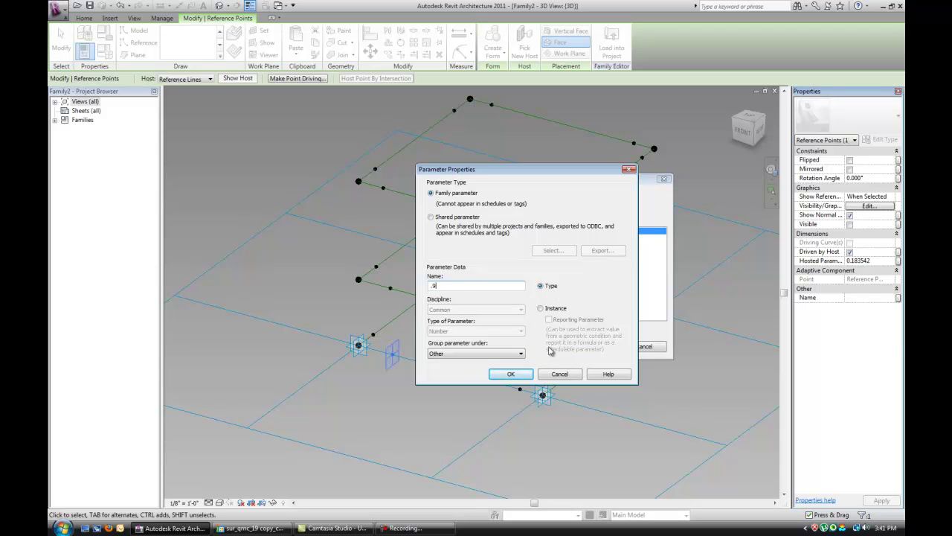
left_click(511, 373)
Add a second type parameter named .1 and associate the selected point's Hosted Parameter with it
left_click(534, 329)
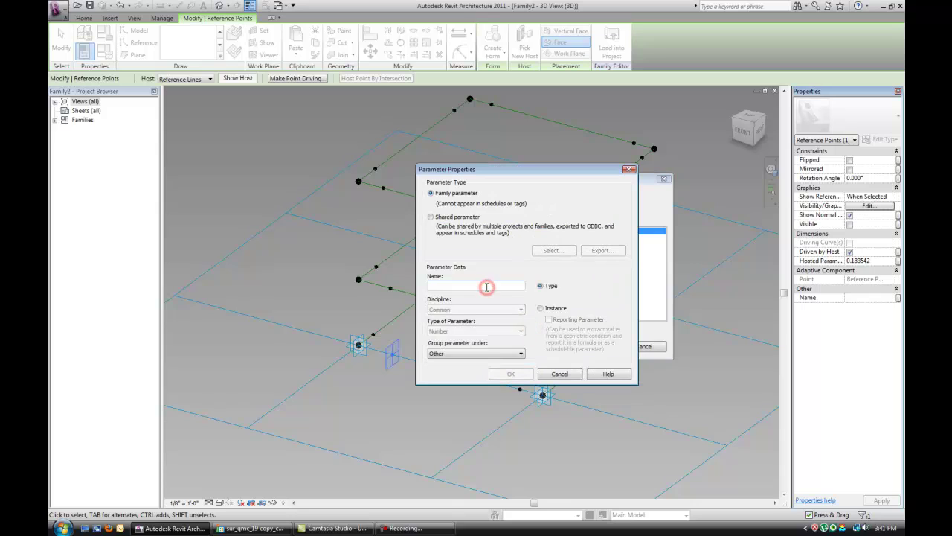
left_click(520, 376)
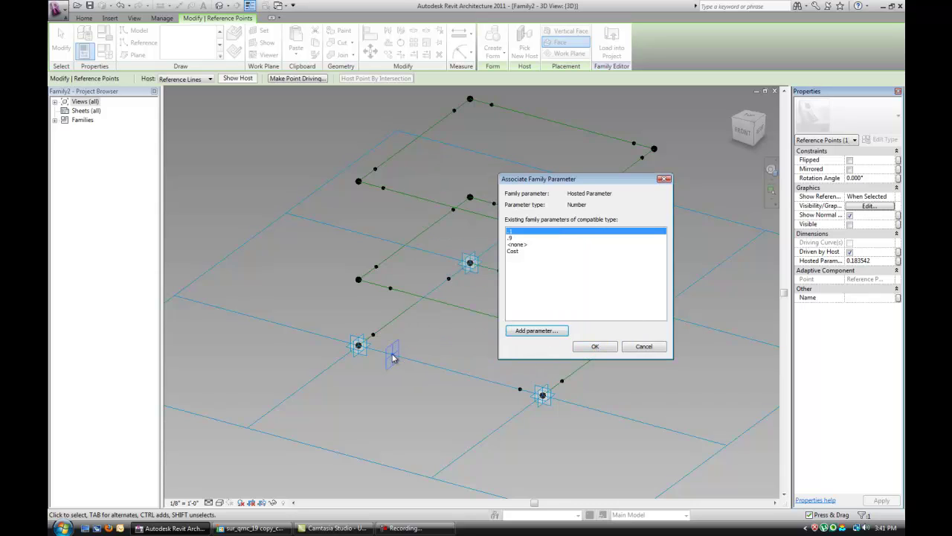
left_click(601, 347)
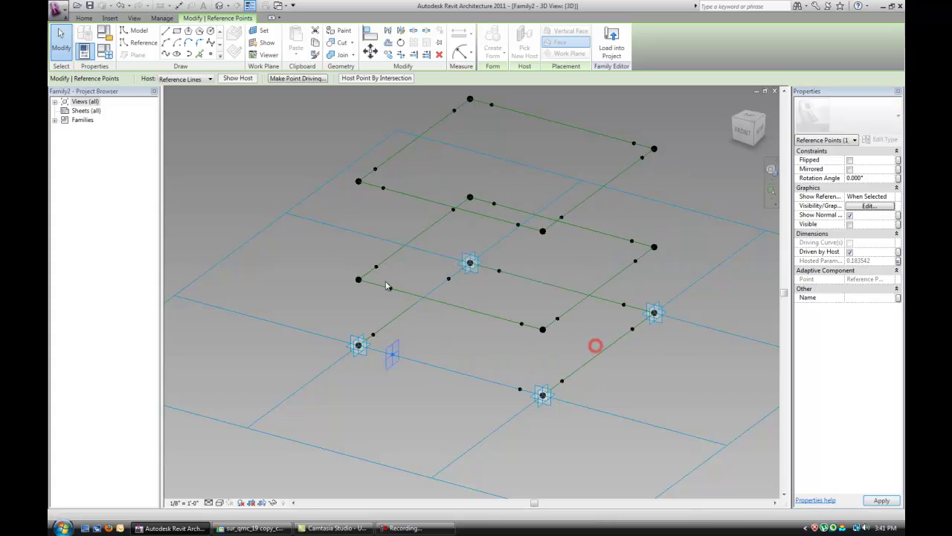
Set the family parameter .9 to 0.9 and the parameter .1 to 0.1, and apply the values
left_click(105, 50)
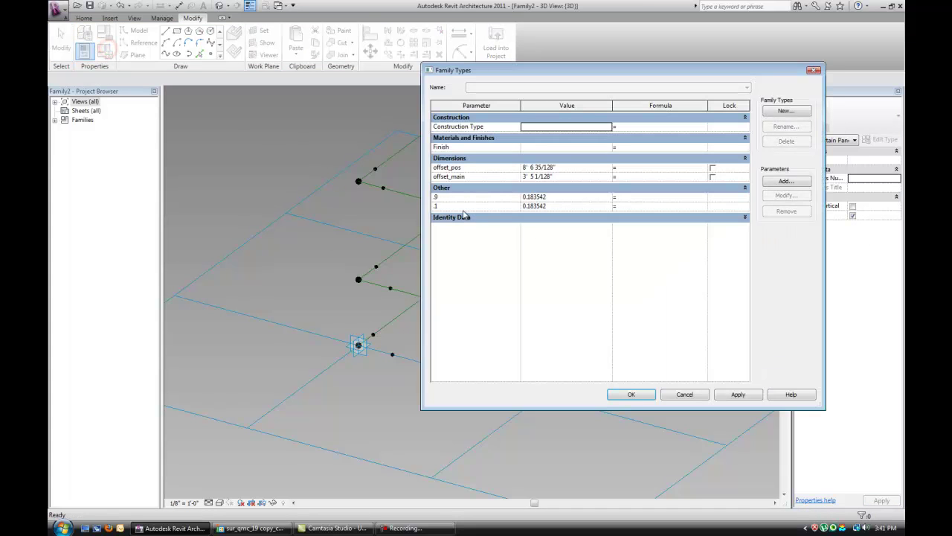
left_click(579, 196)
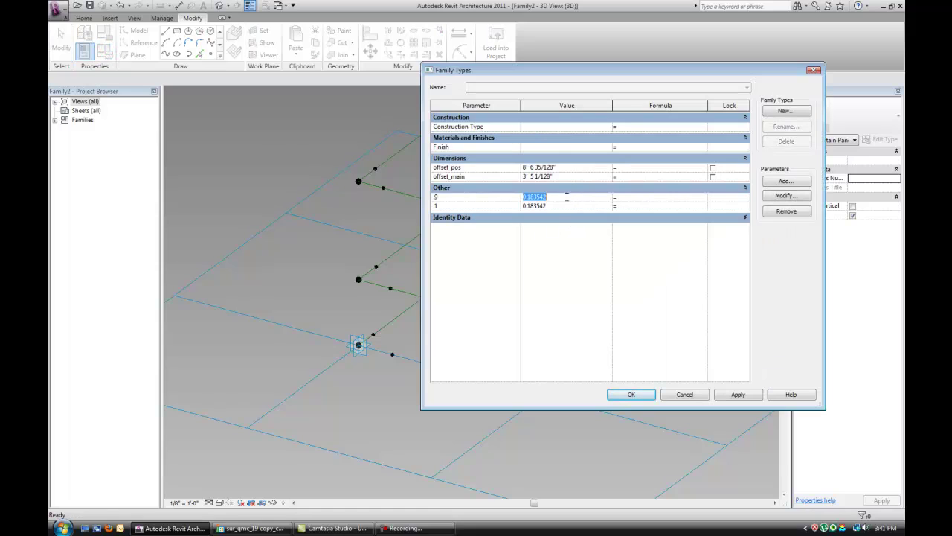
left_click(559, 206)
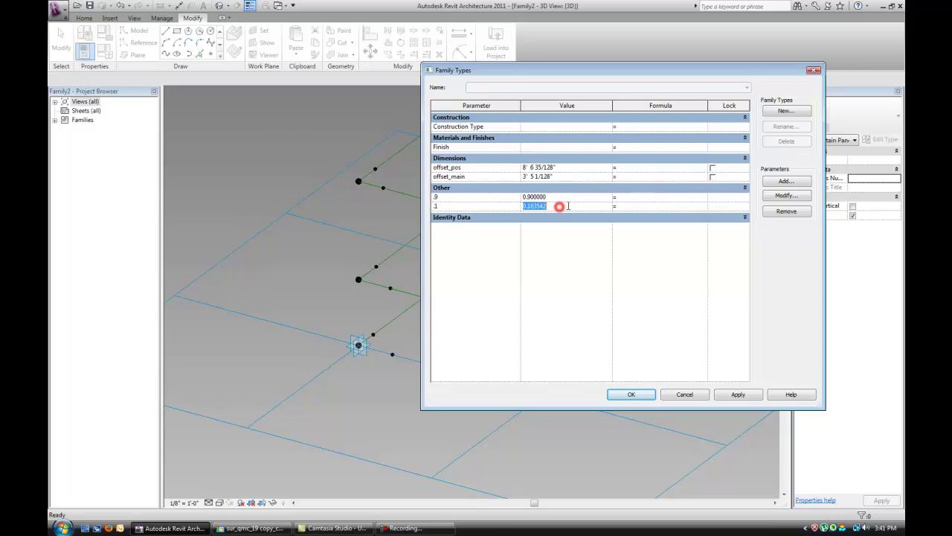
type(".1")
left_click(586, 241)
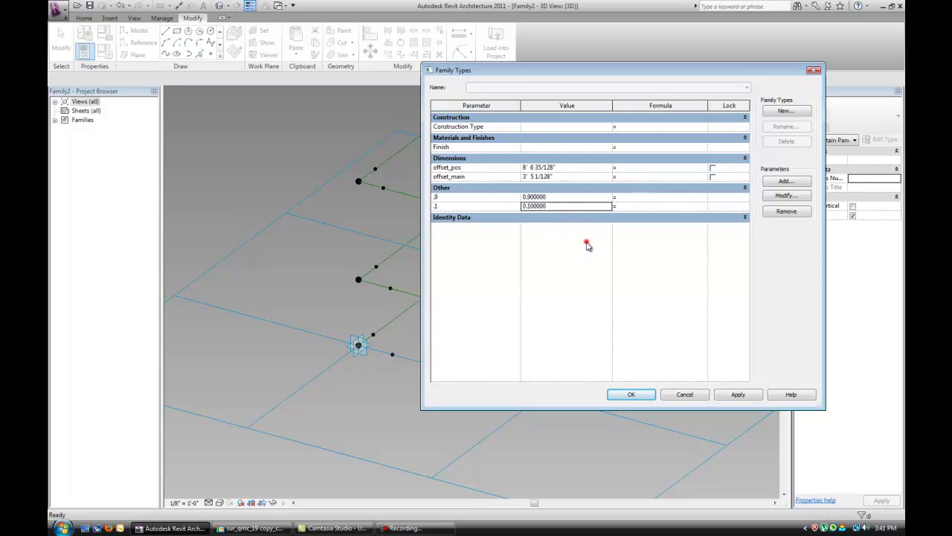
left_click(744, 395)
left_click(629, 394)
Associate the Hosted Parameter of the base front edge's point near the front corner with parameter .9
left_click(378, 354)
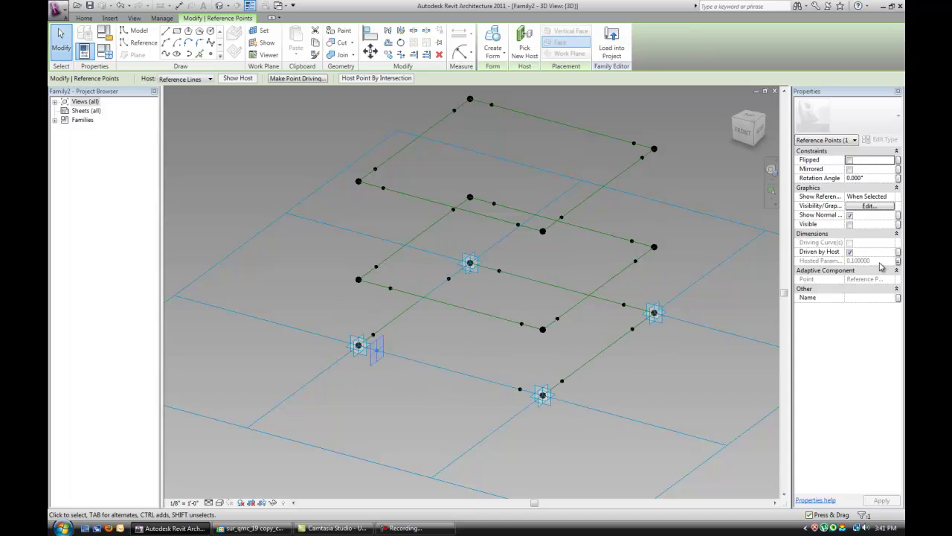
left_click(623, 325)
scroll(537, 391, "up", 1)
left_click(517, 389)
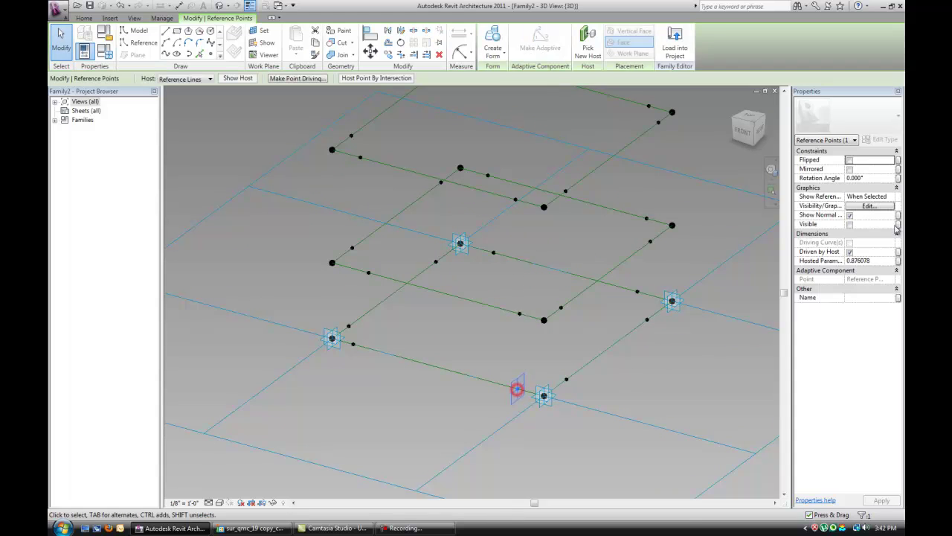
left_click(898, 260)
left_click(525, 237)
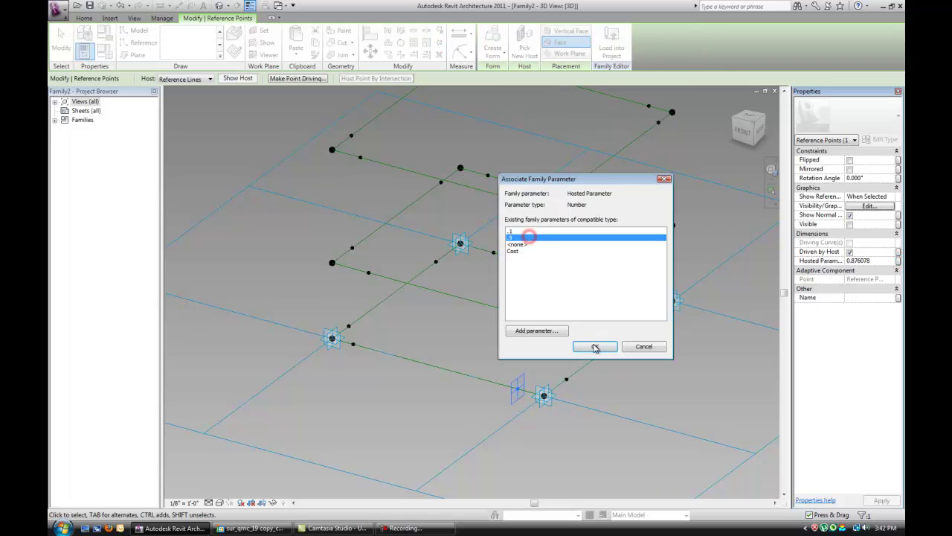
left_click(596, 347)
Associate the Hosted Parameter of the base right edge's point near the front corner with parameter .1
left_click(566, 379)
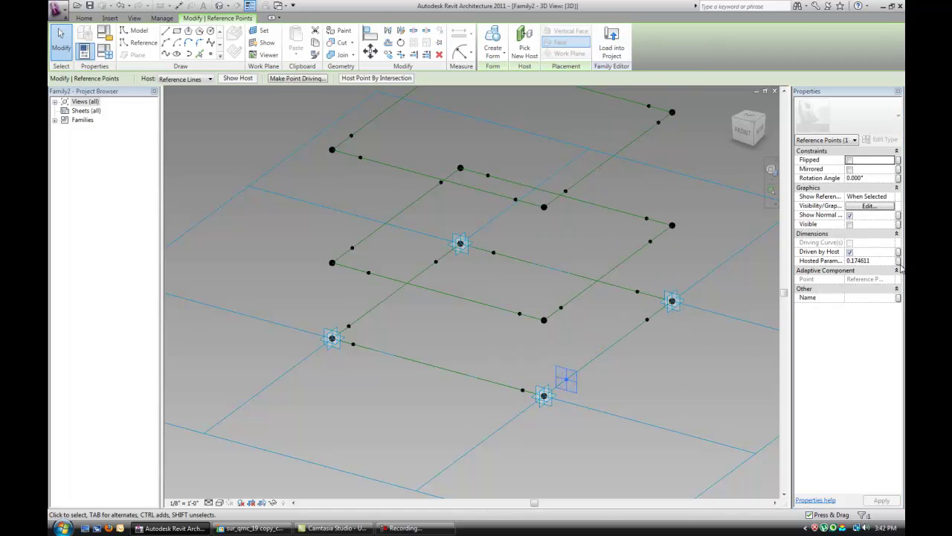
left_click(898, 260)
left_click(544, 238)
left_click(515, 230)
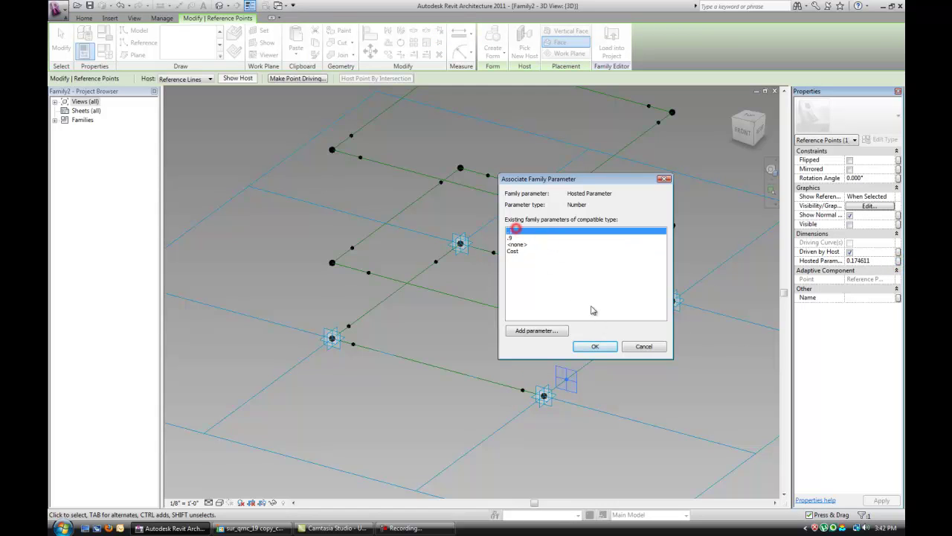
left_click(595, 346)
Associate the Hosted Parameter of the base right edge's point near the right corner with parameter .9
left_click(647, 320)
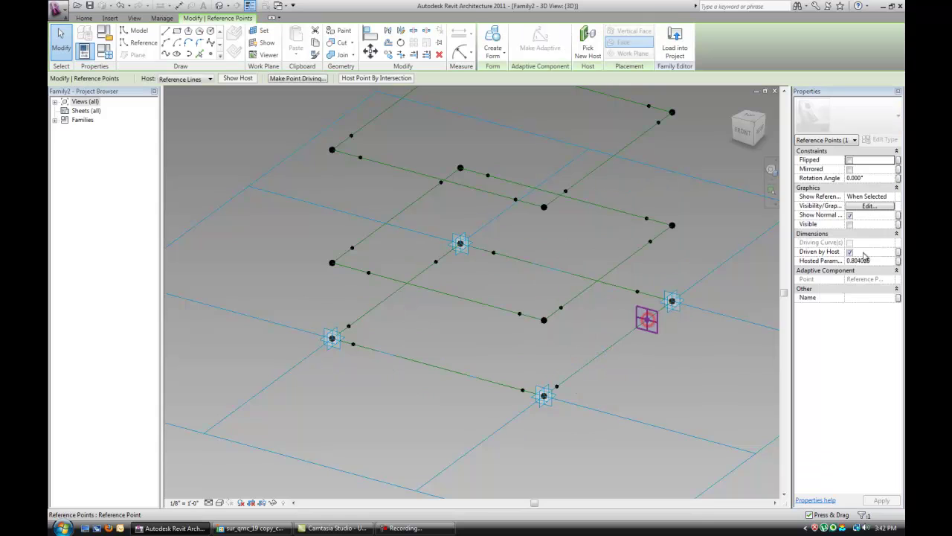
left_click(897, 260)
left_click(540, 236)
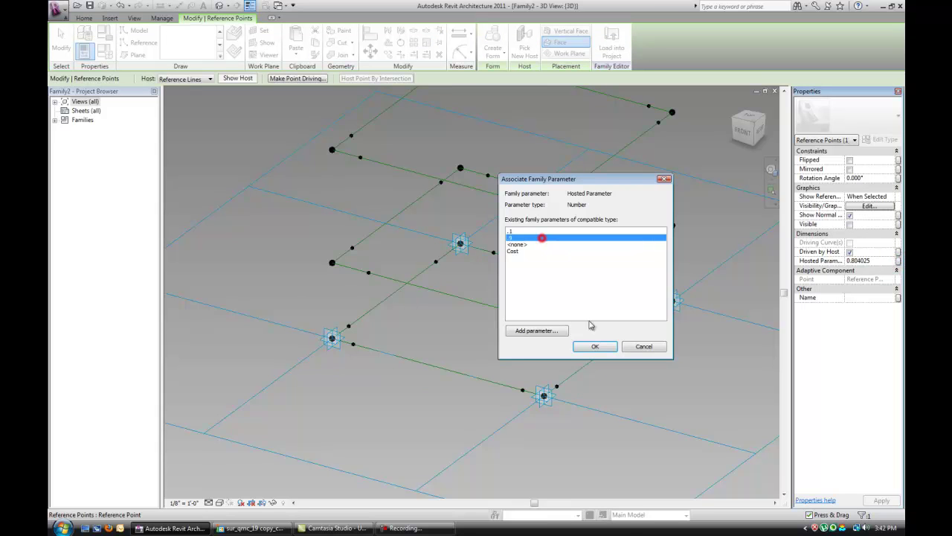
left_click(603, 344)
Associate the Hosted Parameter of the base rear edge's point near the right corner with parameter .1
left_click(637, 294)
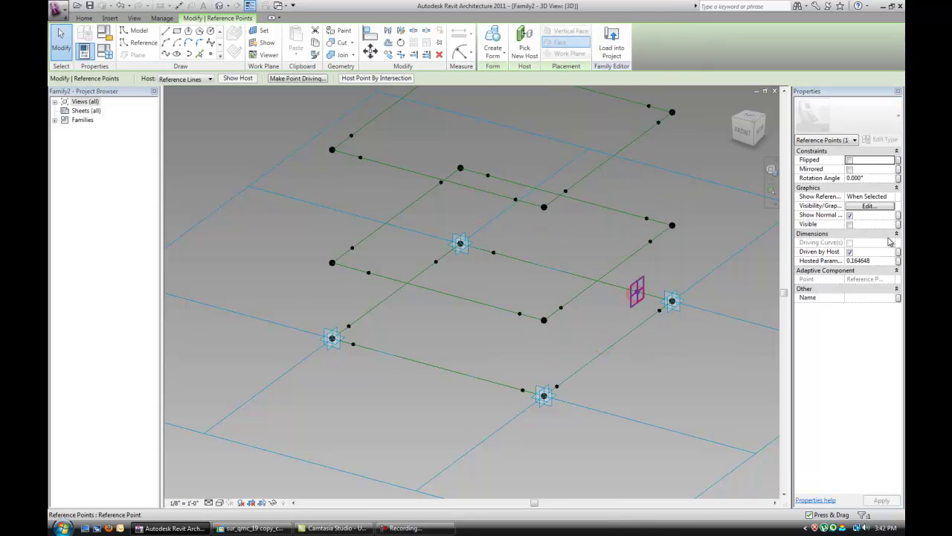
left_click(900, 260)
left_click(560, 233)
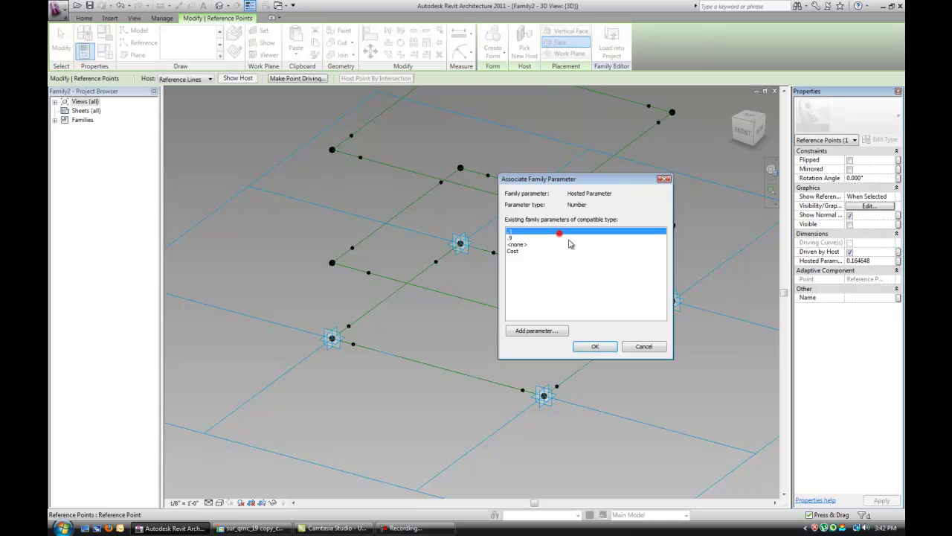
left_click(600, 344)
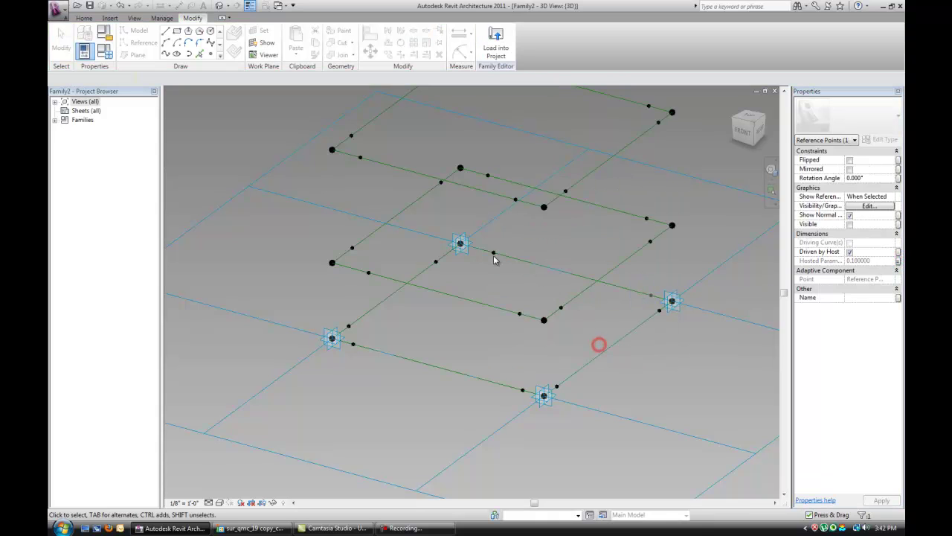
Associate the Hosted Parameter of the base rear edge's point near the rear corner with parameter .9
left_click(650, 296)
left_click_drag(651, 296, 494, 253)
left_click(898, 261)
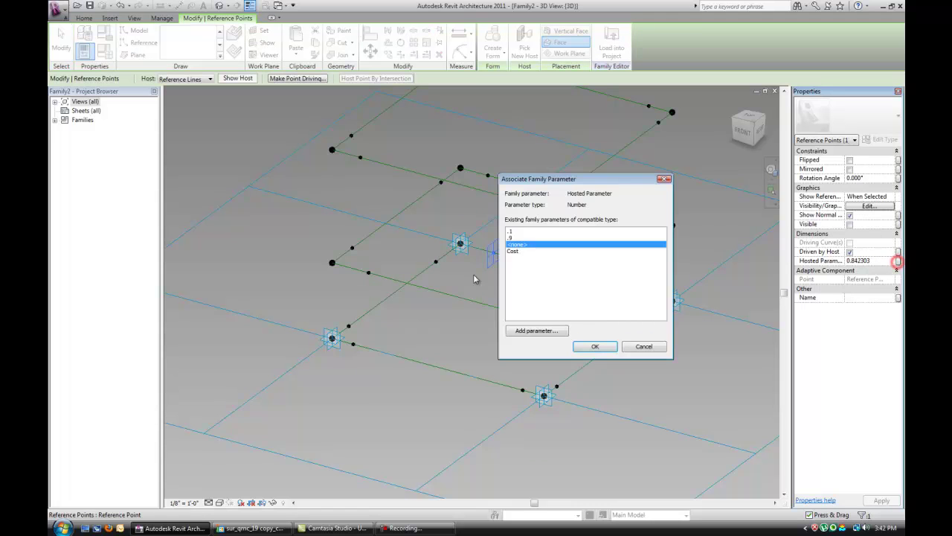
left_click(524, 238)
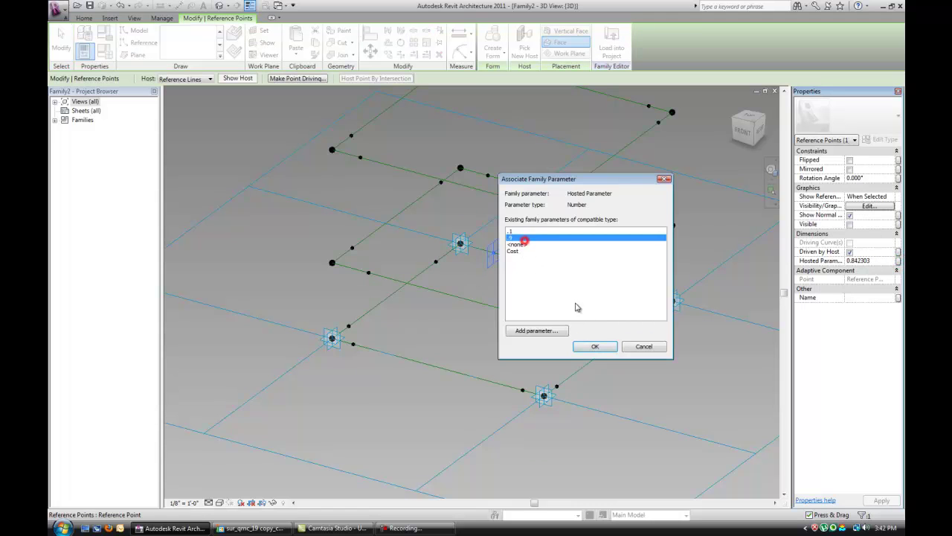
left_click(597, 347)
Associate the Hosted Parameter of the base left edge's point near the rear corner with parameter .1
left_click(436, 261)
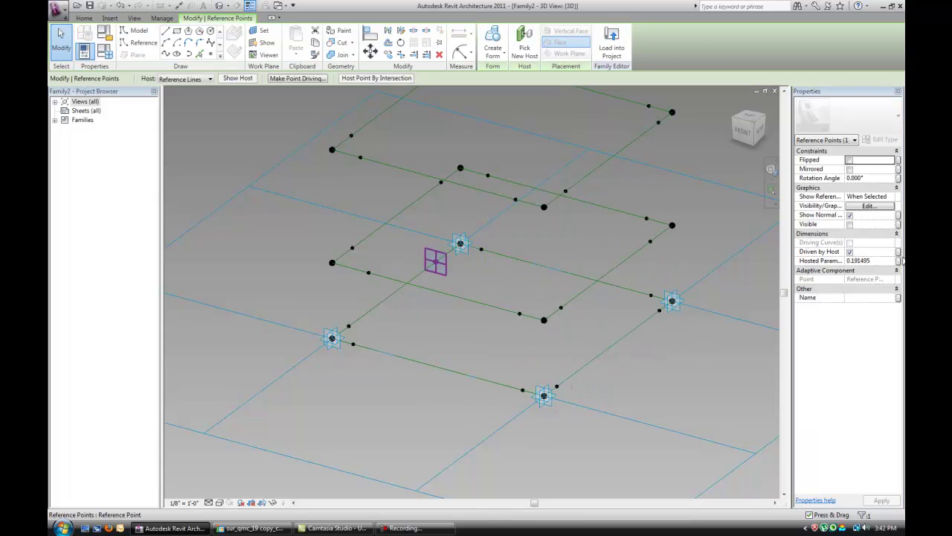
left_click(898, 261)
left_click(523, 237)
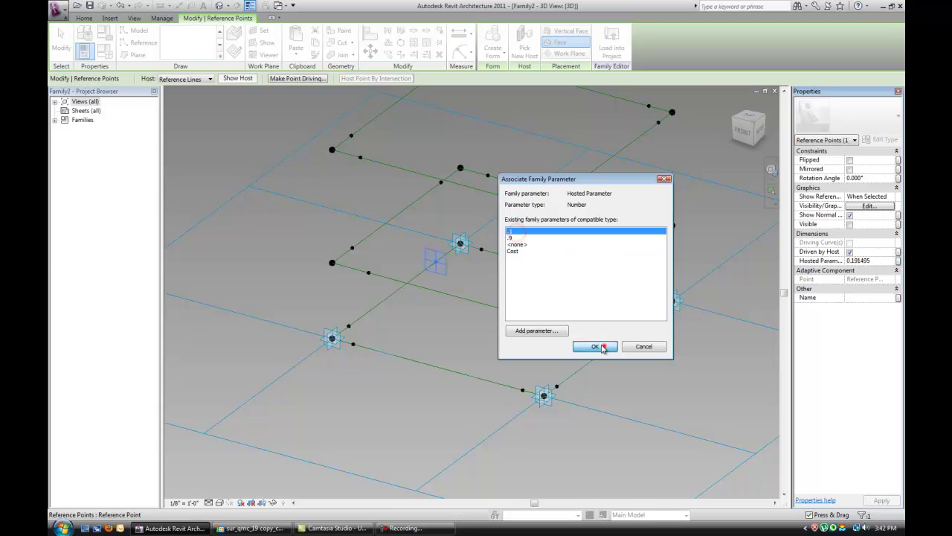
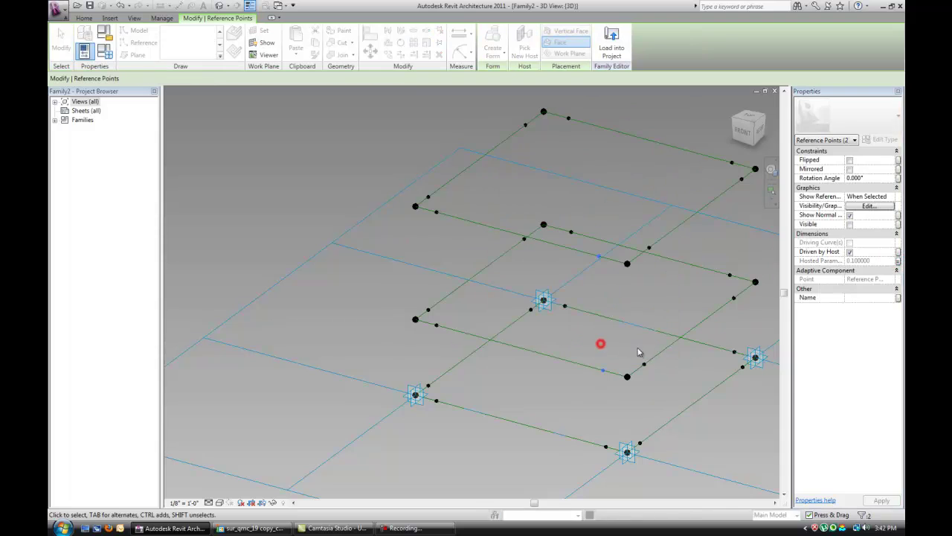
Associate the Hosted Parameter of the upper and middle right edges' points near the front corner with parameter .9
left_click(597, 228)
left_click_drag(593, 342, 612, 377, "ctrl")
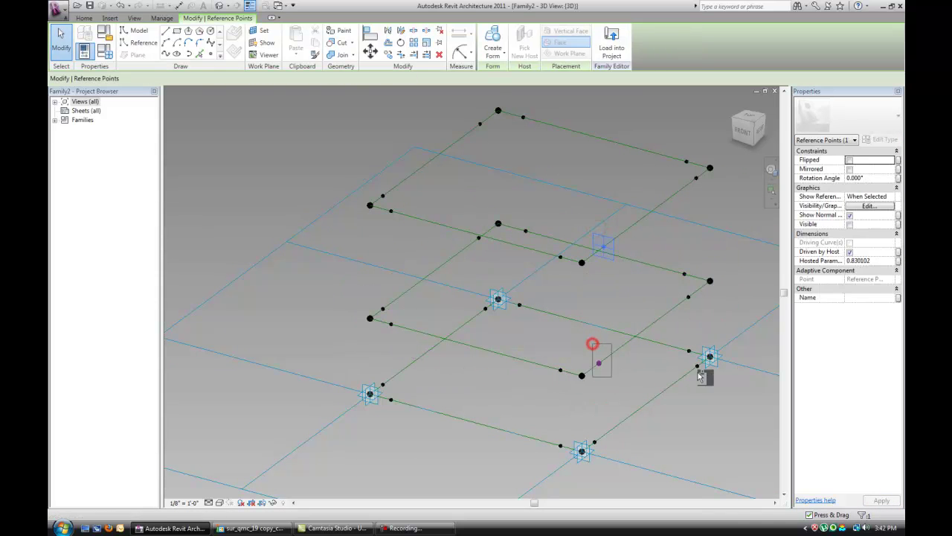
left_click(897, 262)
left_click(538, 237)
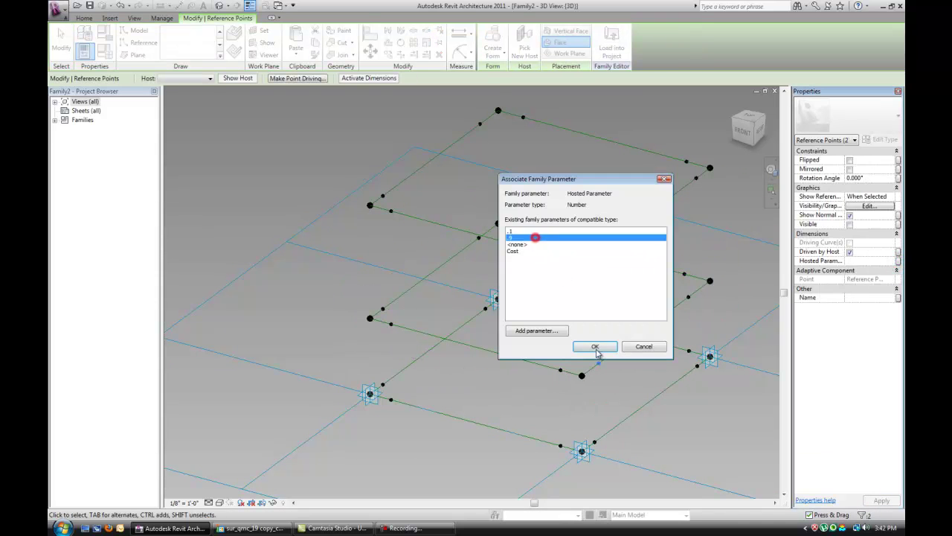
left_click(595, 346)
left_click(658, 335)
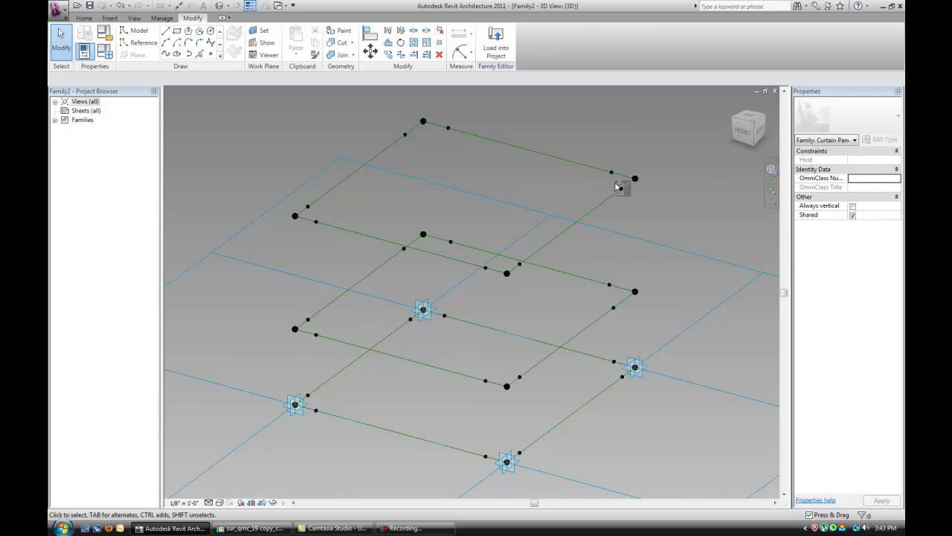
Associate the Hosted Parameter of the upper and middle right edges' points near the right corner with parameter .1
left_click_drag(621, 251, 603, 308)
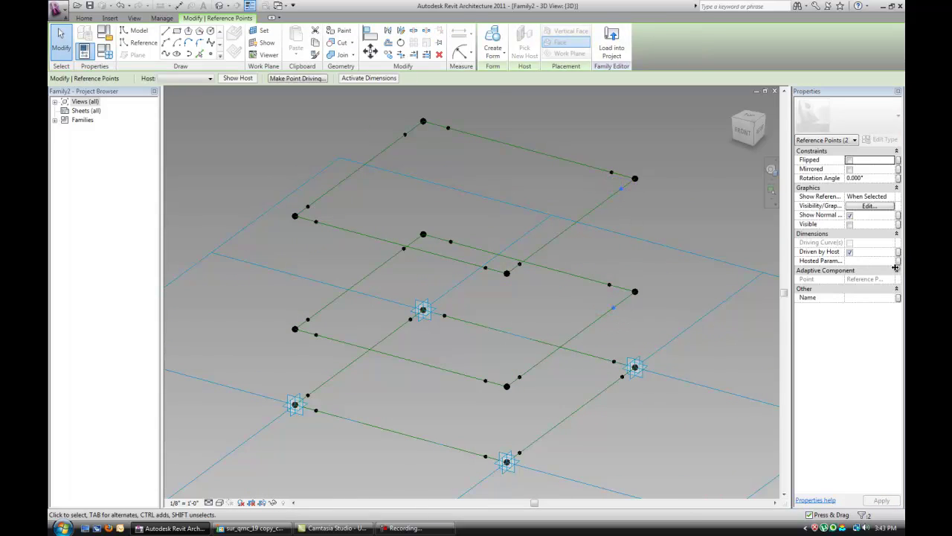
left_click(897, 262)
left_click(531, 234)
left_click(601, 346)
key("Escape")
Try to associate the Hosted Parameter of the upper and middle rear edges' points near the right corner with parameter .1
left_click_drag(600, 149, 617, 178)
left_click_drag(597, 275, 619, 298)
left_click(715, 296)
left_click_drag(603, 149, 624, 186, "ctrl")
left_click(898, 260)
left_click(529, 232)
left_click(601, 345)
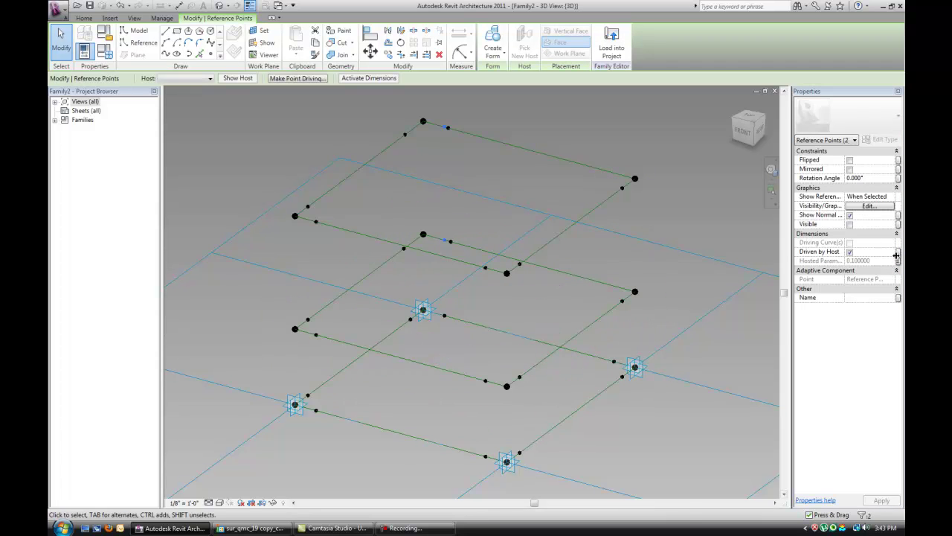
Associate the Hosted Parameter of the upper and middle rear edges' points near the right corner with parameter .9
left_click(898, 260)
left_click(526, 239)
left_click(606, 345)
left_click(624, 325)
Try to associate the Hosted Parameter of the upper and middle rear edges' points near the rear corner with parameter .9
middle_click_drag(551, 259, 613, 341)
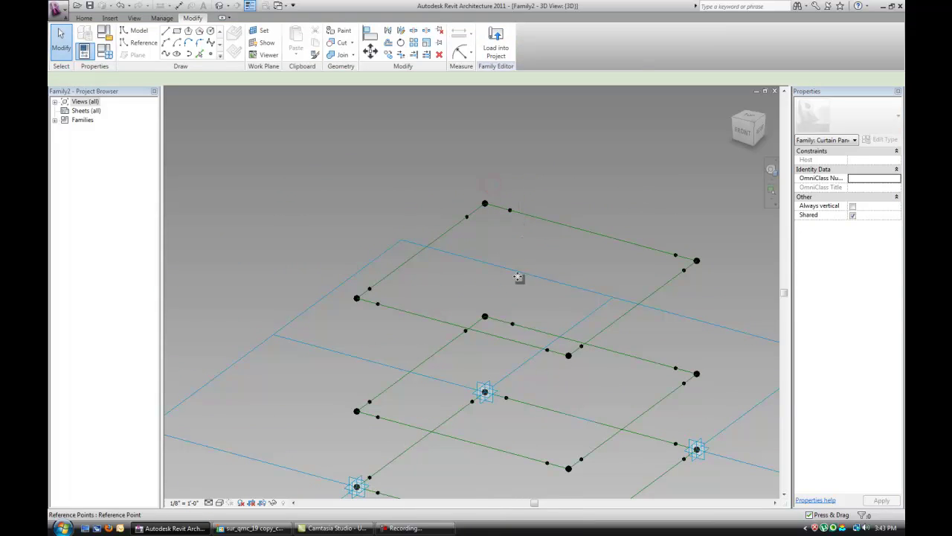
left_click_drag(519, 275, 527, 331)
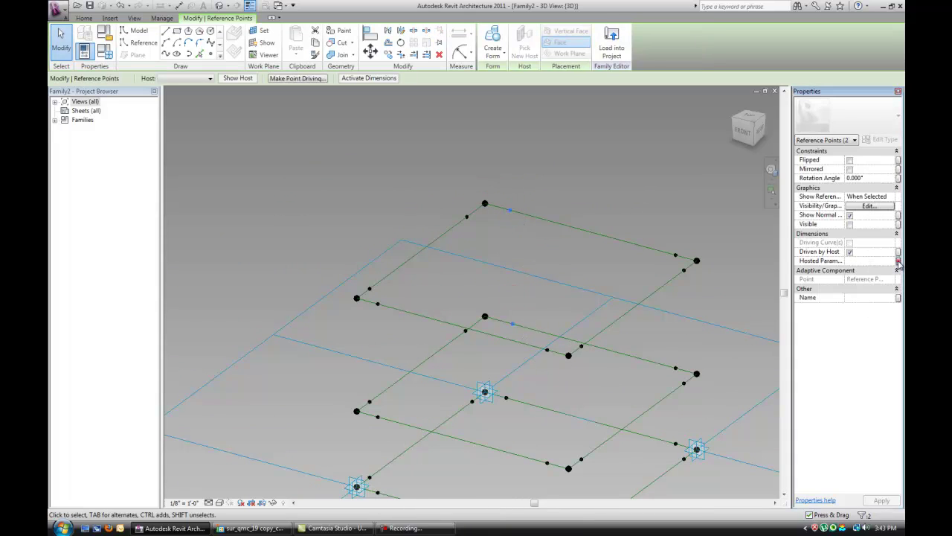
left_click(898, 261)
left_click(528, 240)
left_click(599, 345)
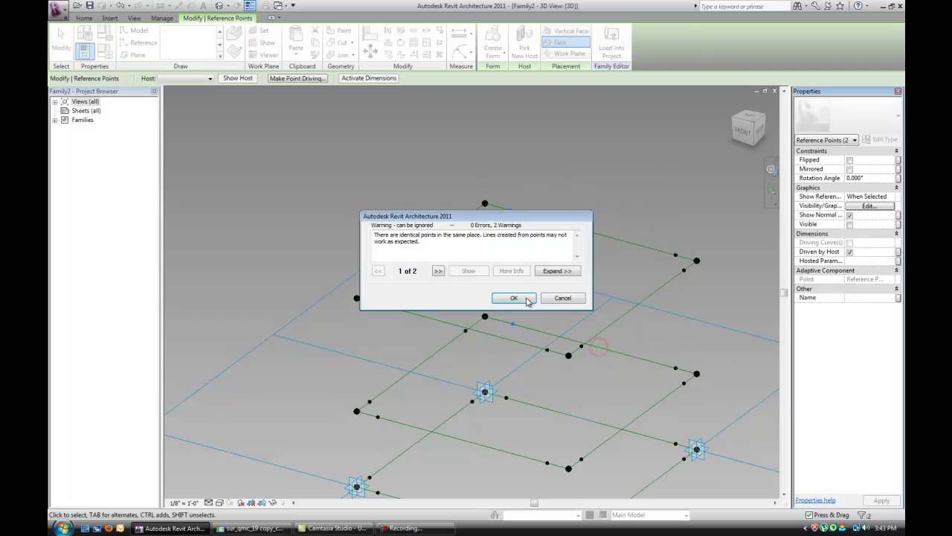
left_click(561, 299)
Associate the Hosted Parameter of the upper and middle rear edges' points near the rear corner with parameter .1
left_click(896, 262)
left_click(536, 237)
left_click(534, 231)
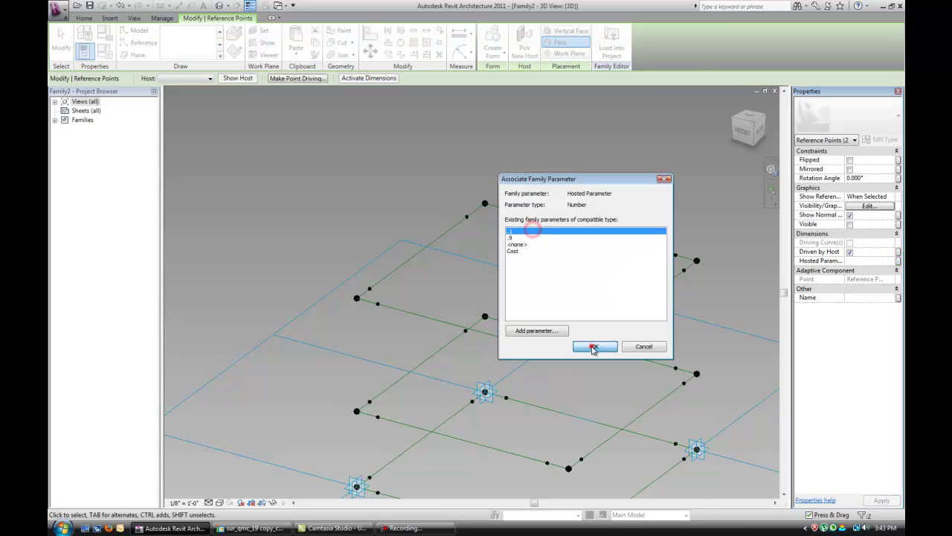
left_click(593, 347)
key("Escape")
Try to associate the Hosted Parameter of the upper and middle left edges' points near the rear corner with a family parameter
left_click_drag(470, 235, 472, 237)
left_click_drag(457, 318, 478, 344, "ctrl")
left_click(898, 261)
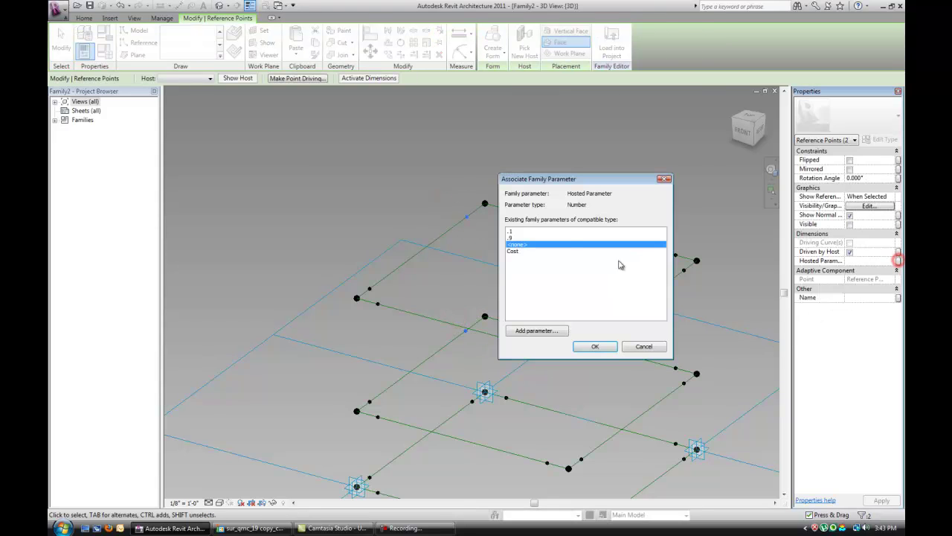
left_click(530, 237)
left_click(603, 346)
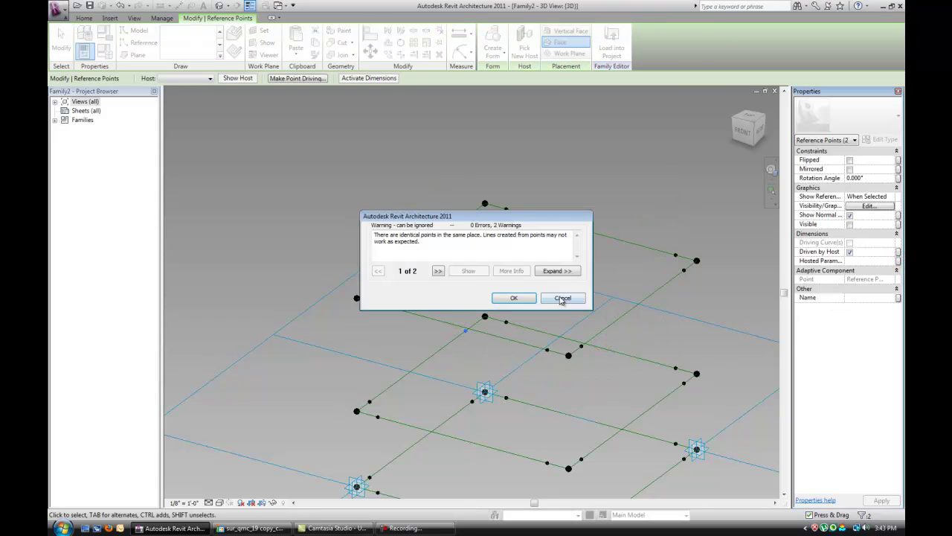
left_click(562, 298)
Associate the Hosted Parameter of the upper and middle left edges' points near the rear corner with parameter .9
left_click(898, 260)
left_click(531, 238)
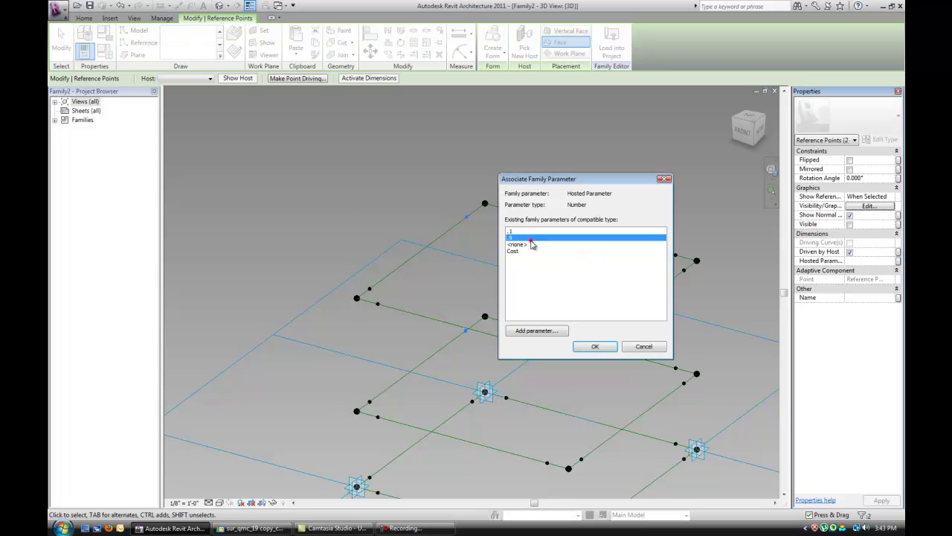
left_click(597, 345)
key("Escape")
scroll(567, 361, "down", 1)
middle_click_drag(571, 372, 543, 314)
middle_click_drag(543, 313, 509, 325, "shift")
left_click(485, 282)
left_click(491, 314)
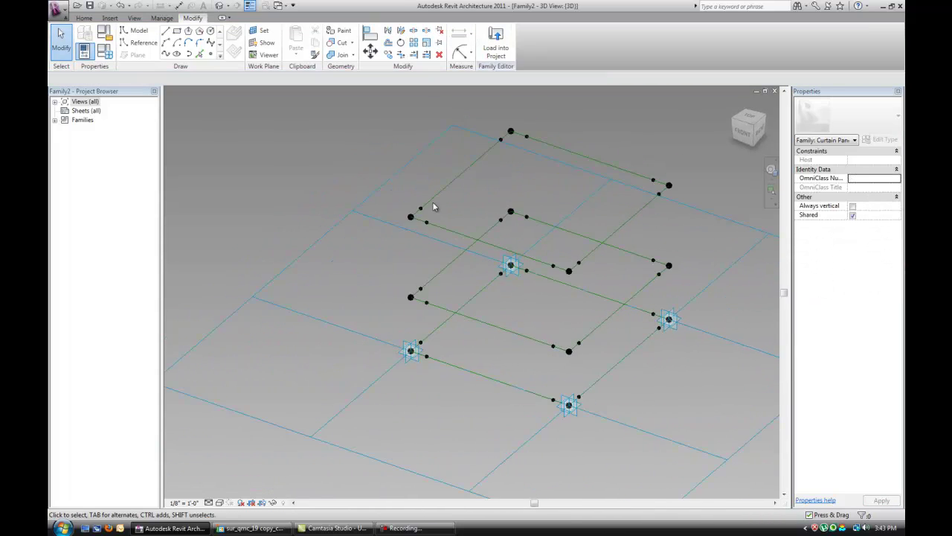
middle_click_drag(553, 298, 534, 281)
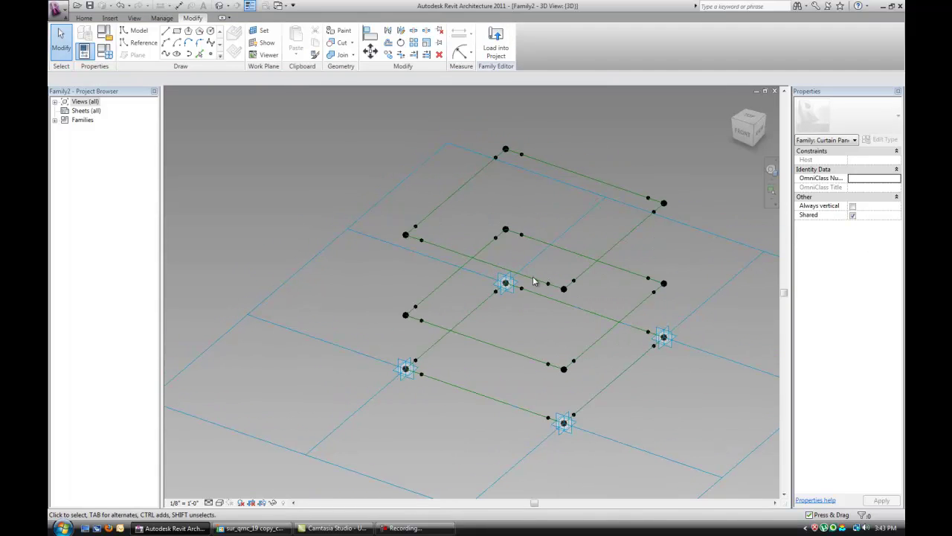
Draw four reference lines across the upper loop, connecting the hosted points on opposite edges with 3D snapping
left_click(139, 45)
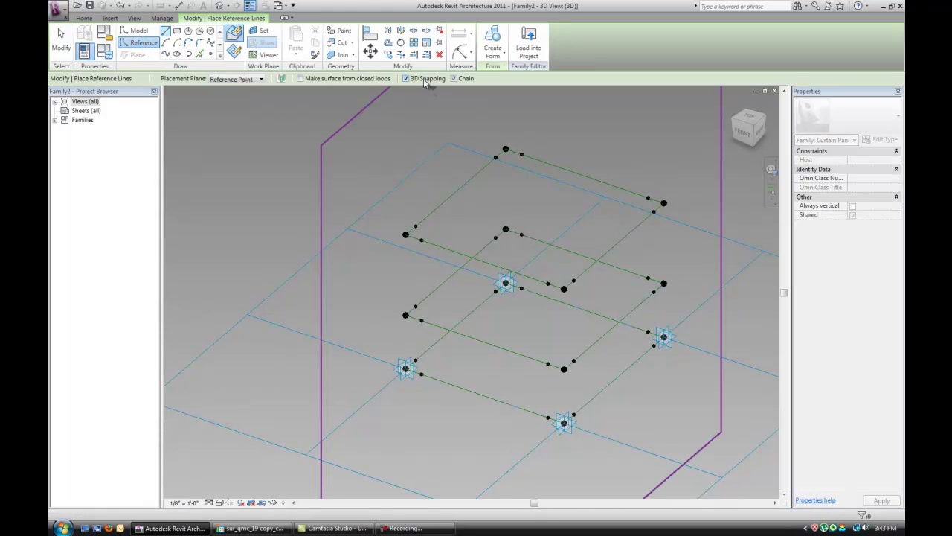
scroll(425, 242, "up", 1)
left_click(536, 142)
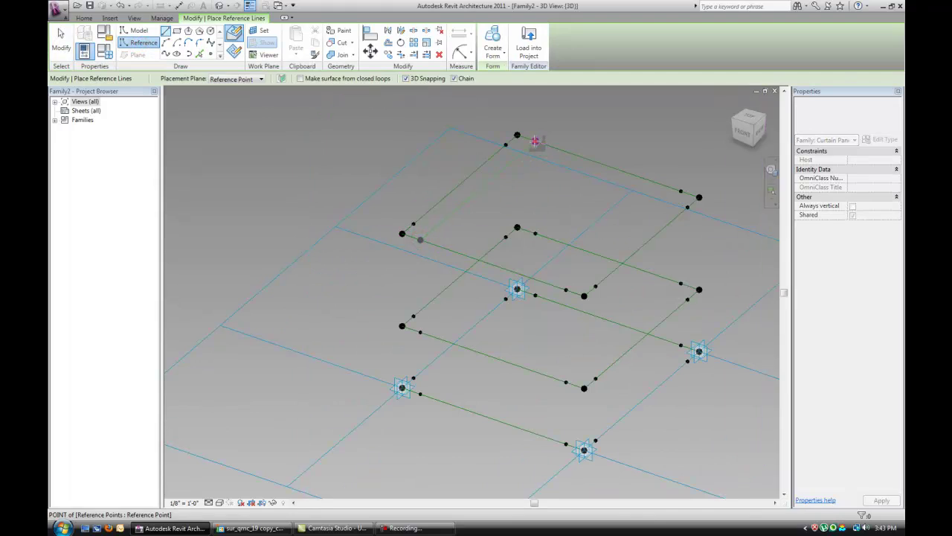
left_click(688, 207)
left_click(566, 289)
left_click(595, 286)
left_click(414, 224)
Draw four reference lines across the middle loop, connecting the hosted points on opposite edges
left_click(506, 237)
left_click(687, 299)
left_click(680, 282)
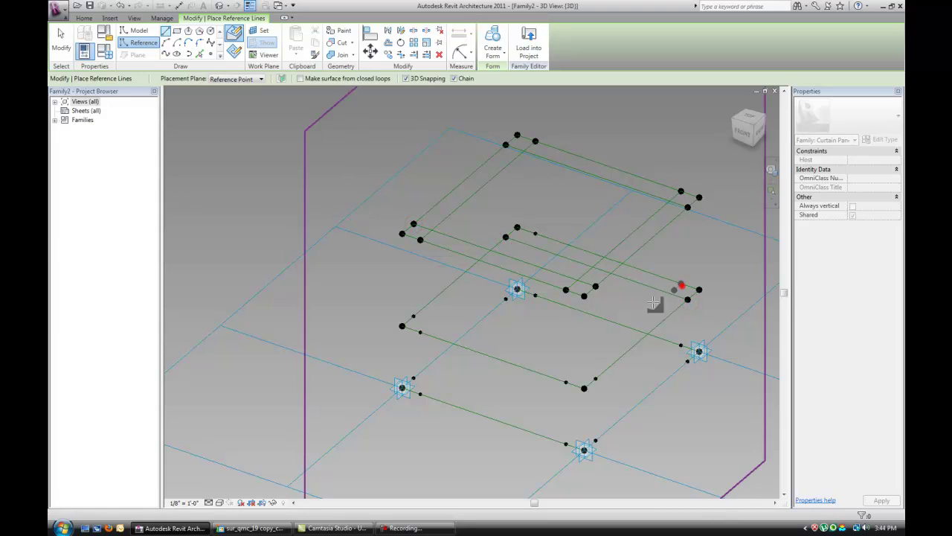
left_click(595, 380)
left_click(414, 318)
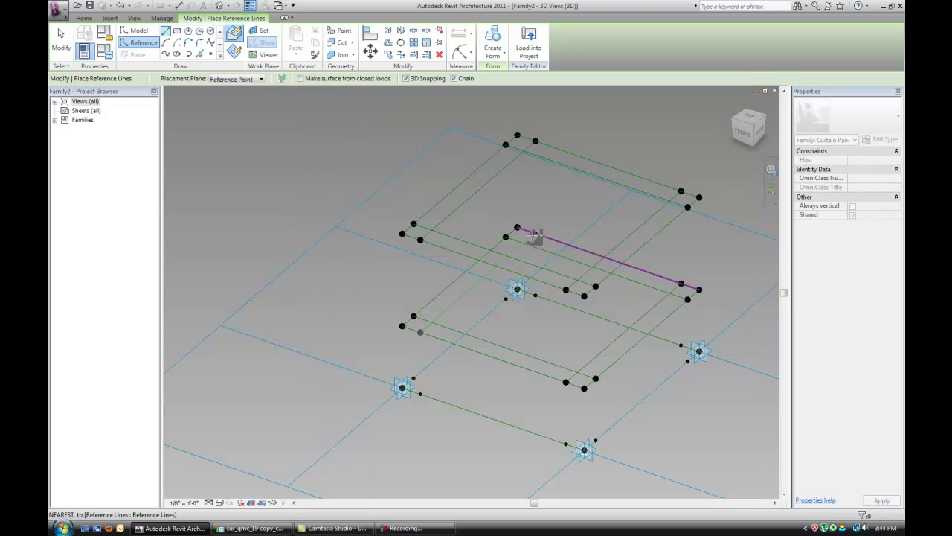
middle_click_drag(540, 238, 548, 265, "shift")
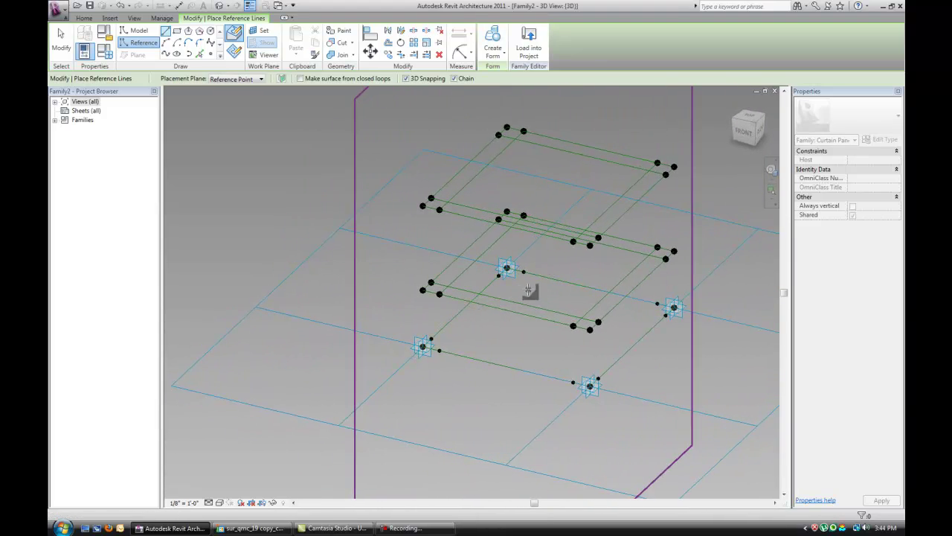
Draw four reference lines across the base loop between opposite hosted points and finish drawing
scroll(531, 287, "up", 2)
left_click(405, 362)
left_click(621, 408)
left_click(585, 413)
left_click(699, 307)
middle_click_drag(518, 296, 457, 274, "shift")
key("Escape")
key("Escape")
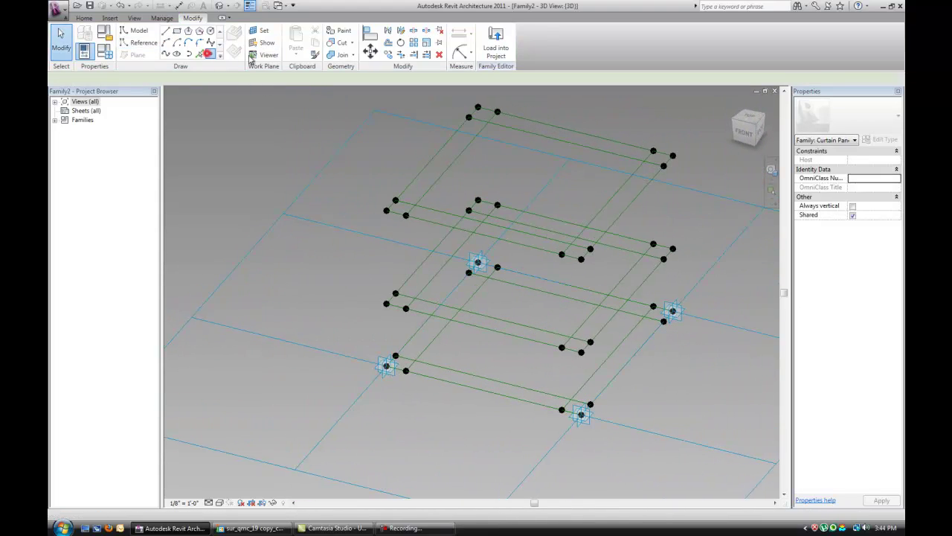
Place reference points near both ends of the upper loop's inner front and inner rear reference lines
left_click(210, 54)
mouse_move(513, 210)
middle_mouse_down("shift")
mouse_move(522, 249)
mouse_move(499, 186)
mouse_move(489, 213)
mouse_move(499, 166)
mouse_move(482, 179)
middle_mouse_up("shift")
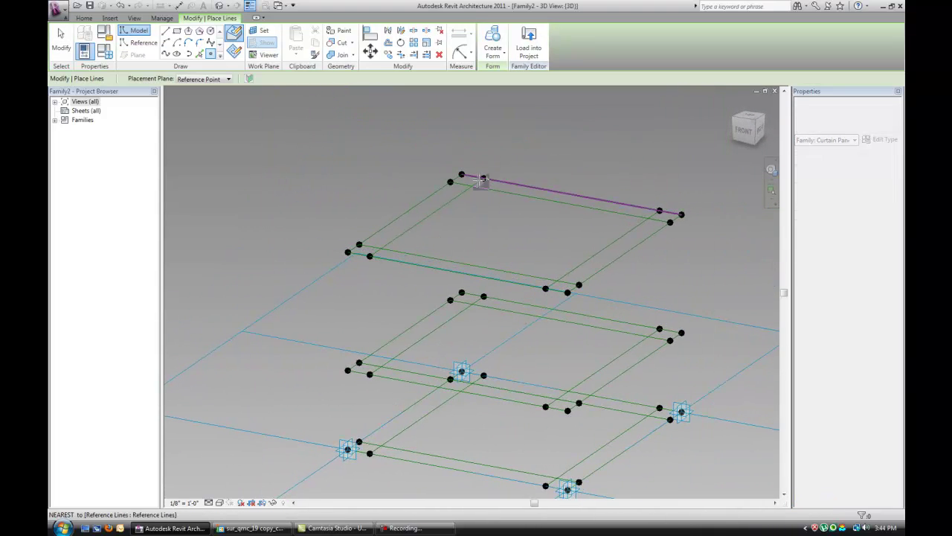
key("Escape")
key("Escape")
left_click(397, 252)
left_click(378, 163)
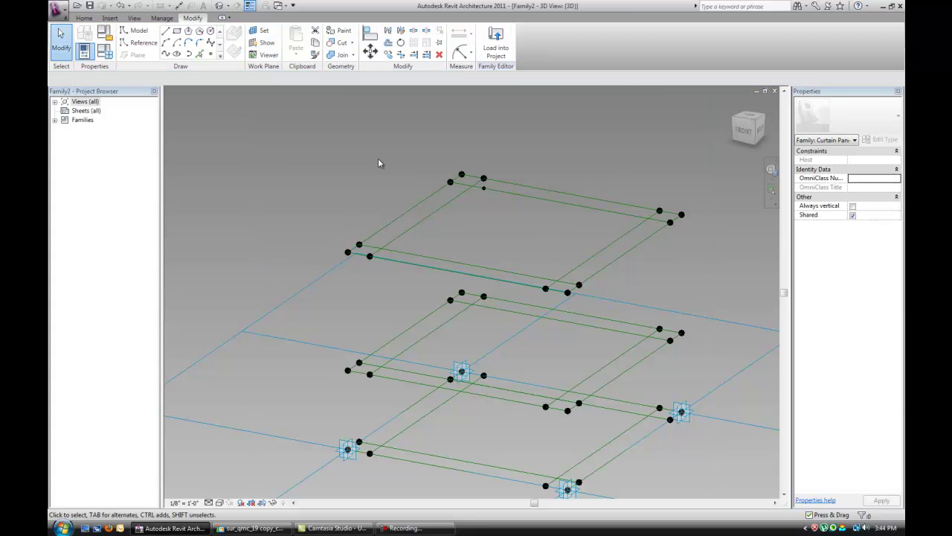
left_click(212, 54)
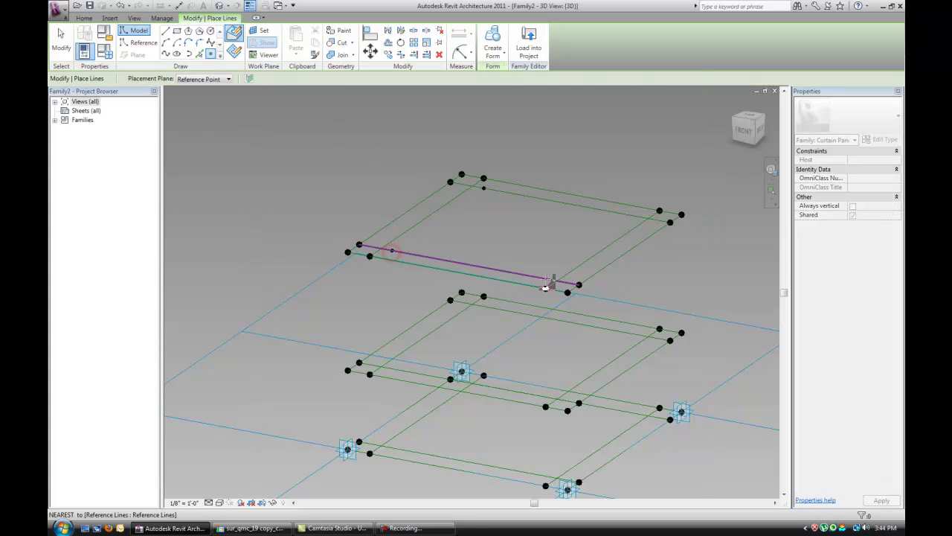
left_click(636, 217)
Place points near both ends of the middle loop's inner rear line and near the left corner on its inner front line
left_click(633, 334)
left_click(396, 368)
left_click(482, 306)
Place points near both ends of the base loop's inner front line and near the rear corner on its inner rear line
middle_click_drag(492, 375, 486, 308)
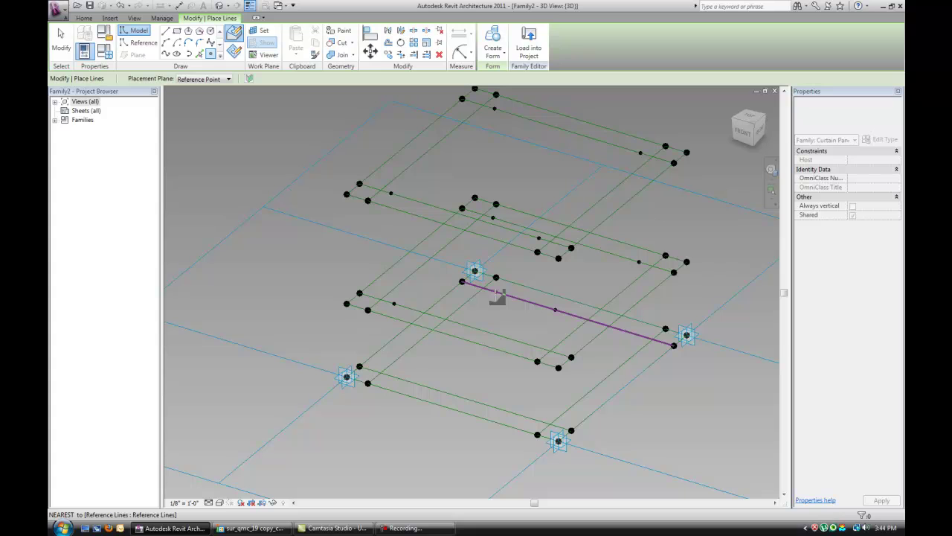
left_click(495, 292)
left_click(397, 377)
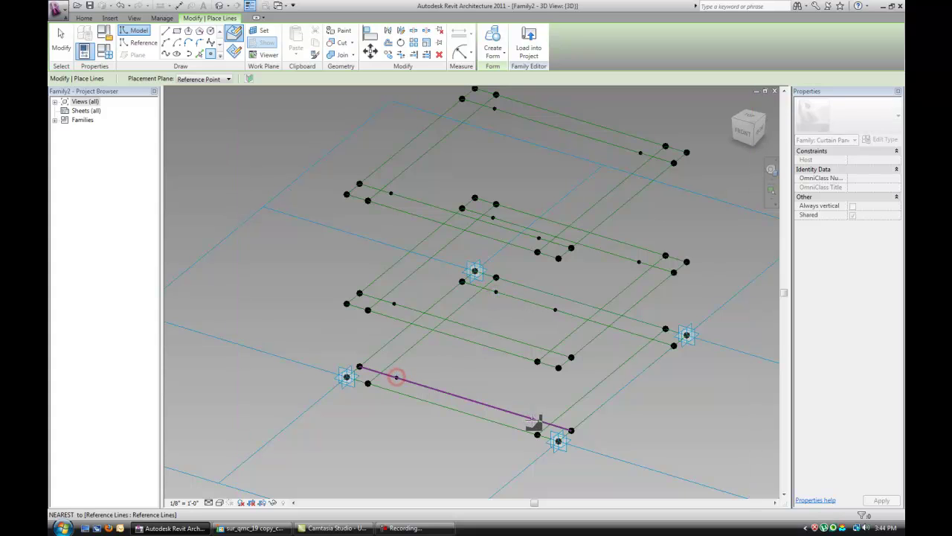
left_click(534, 419)
Place the missing reference point on the middle loop's inner front line near the front corner
middle_click_drag(560, 313, 585, 301, "shift")
left_click(539, 361)
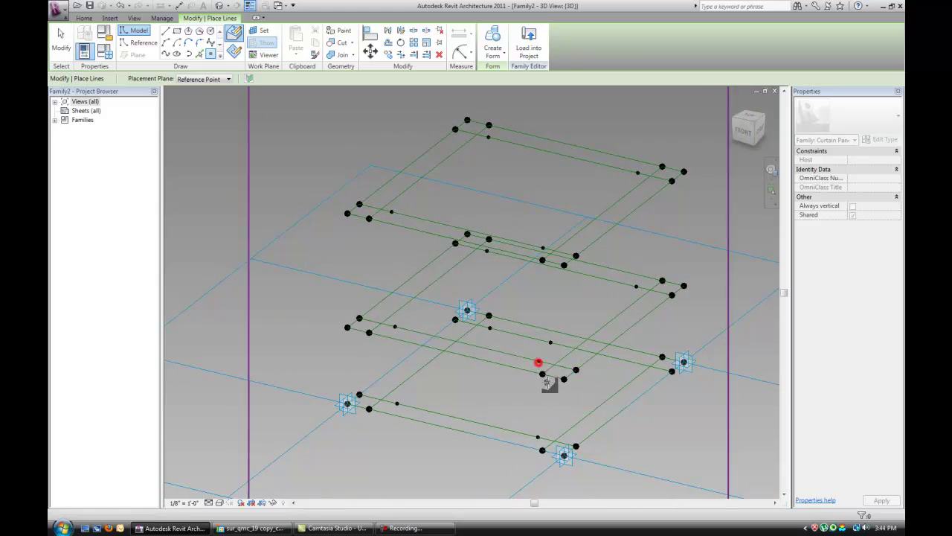
key("Escape")
middle_click_drag(546, 358, 521, 348, "shift")
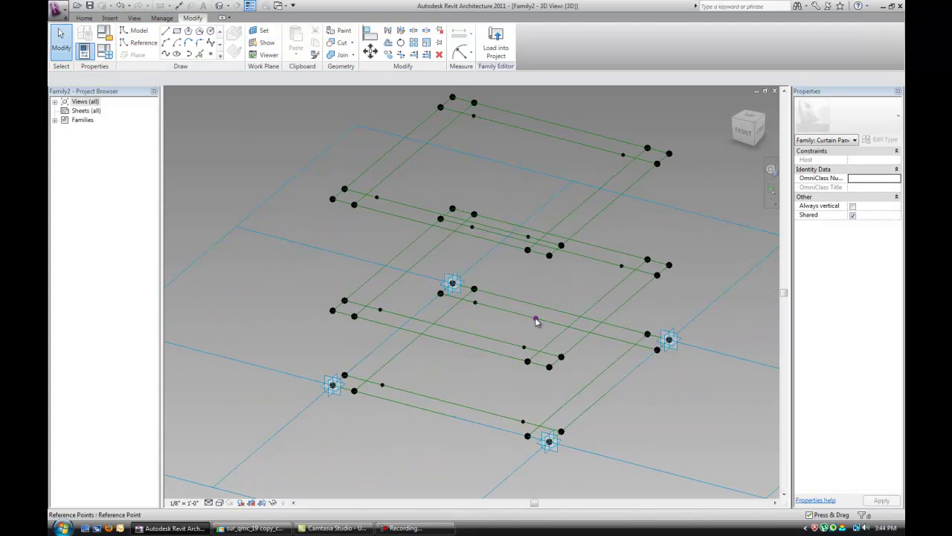
Move the mid-span point on the base loop's inner rear line along it to near the right corner
left_click(536, 318)
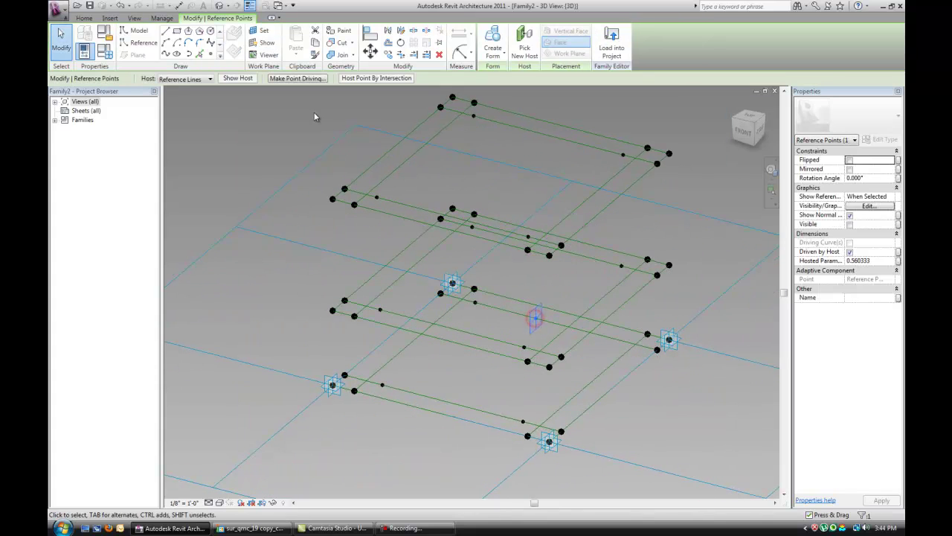
left_click(358, 79)
left_click(624, 353)
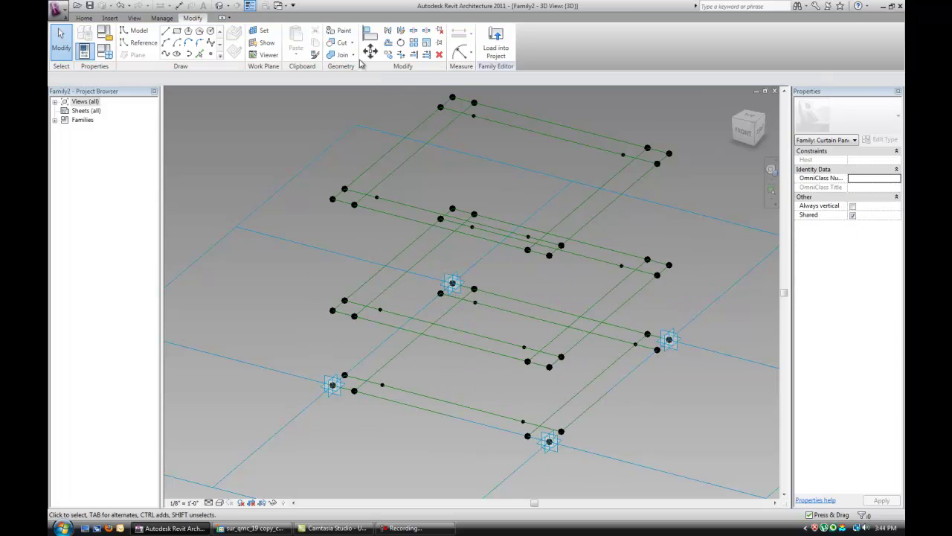
Flex the panel framework by moving the base loop's inner left reference line inward
left_click(530, 429)
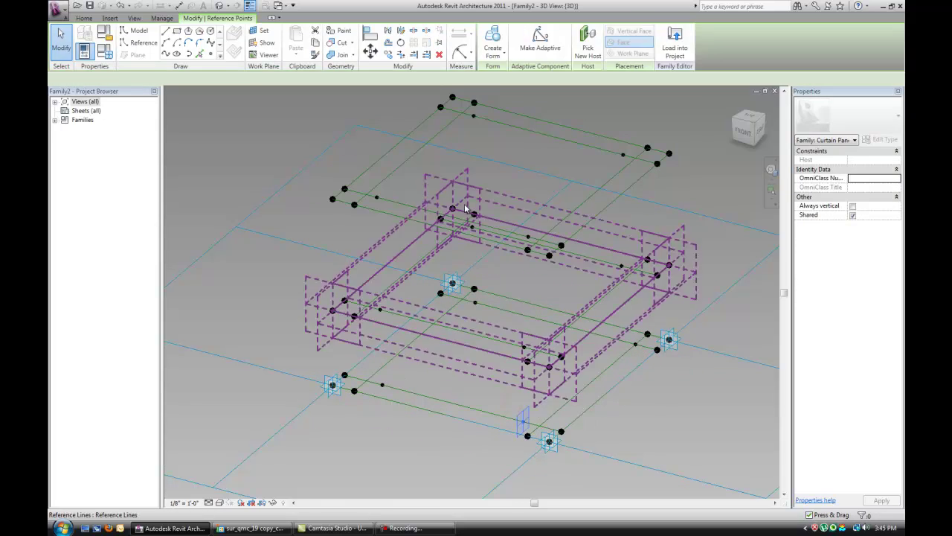
left_click(379, 78)
left_click(547, 419)
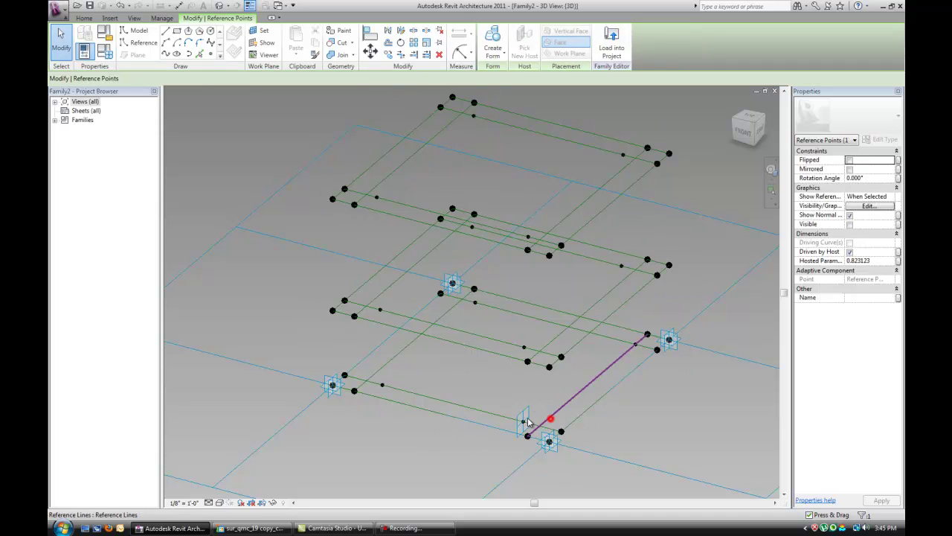
left_click_drag(375, 370, 398, 403)
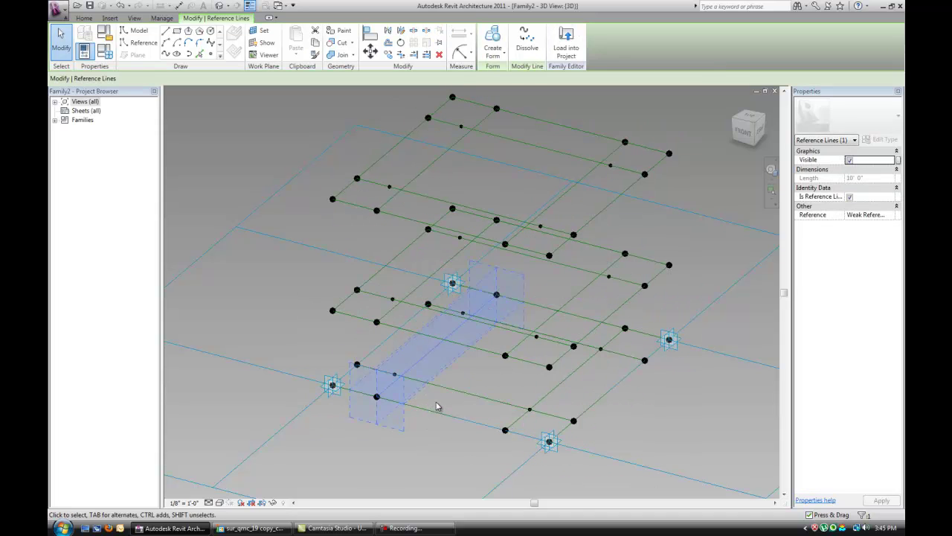
Undo the last line move and host the base loop's two inner points nearest the inner left line by intersection with that line
key("ctrl+z")
left_click(381, 384)
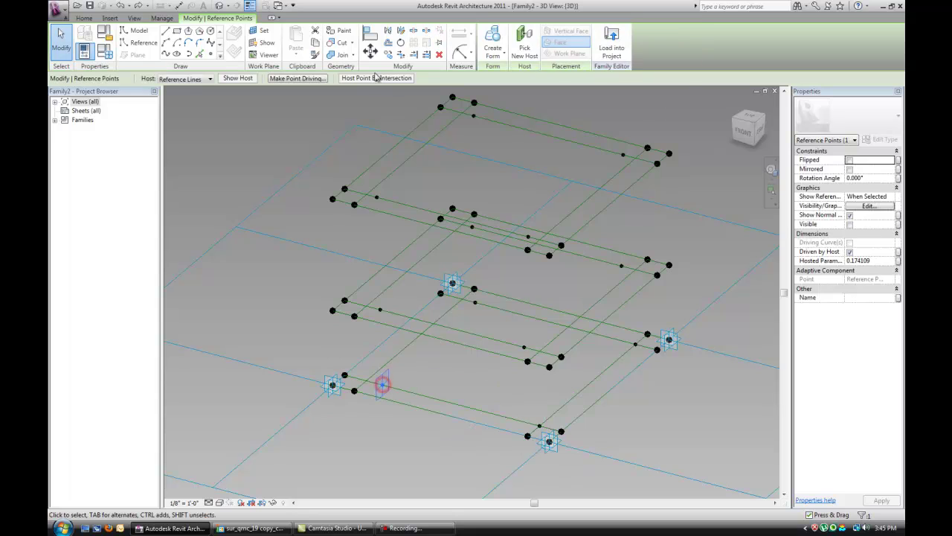
left_click(378, 377)
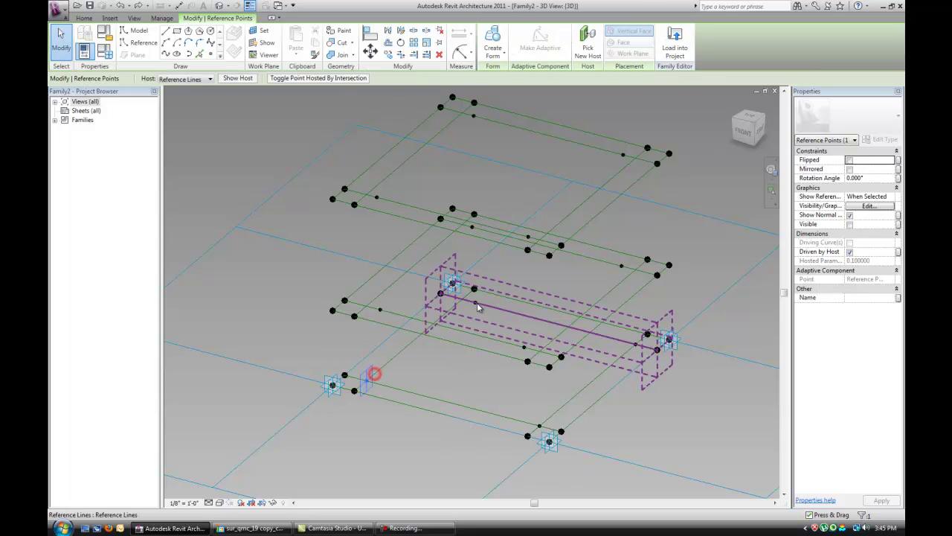
left_click(478, 307)
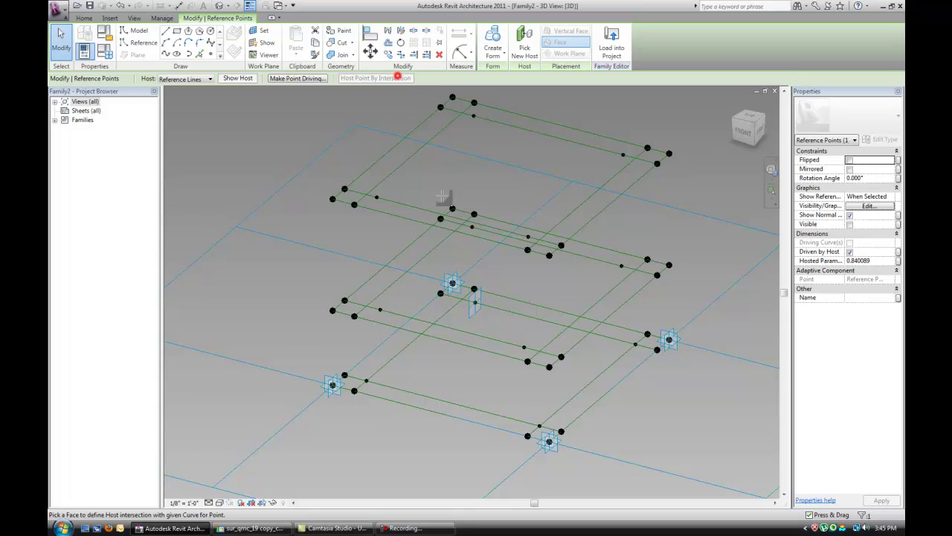
left_click(452, 304)
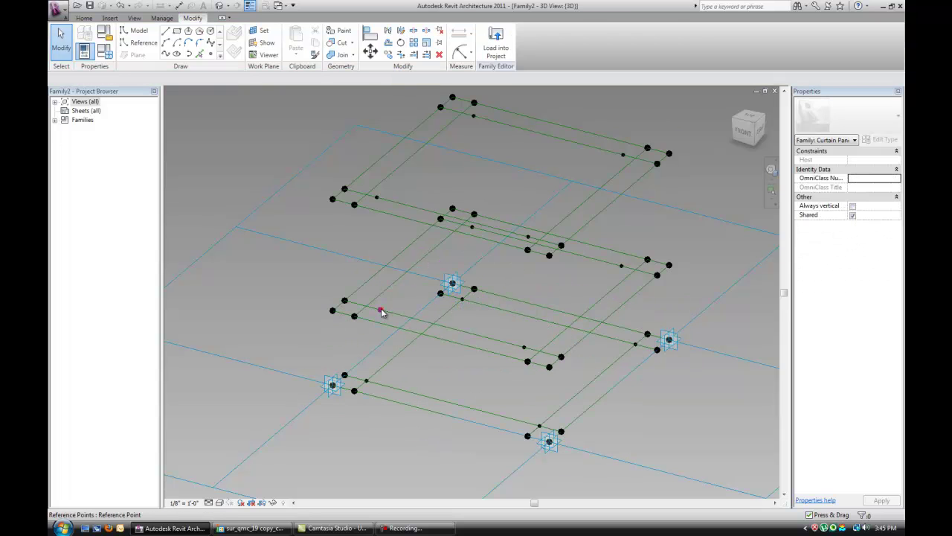
Host the middle loop's inner points by intersection with its inner left and right reference lines
left_click(398, 78)
left_click(392, 283)
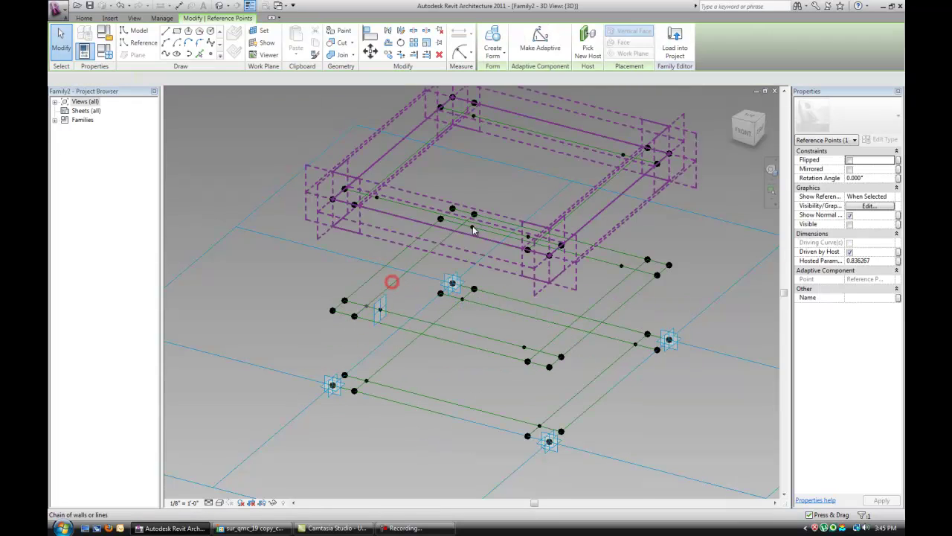
left_click(440, 242)
left_click(622, 268)
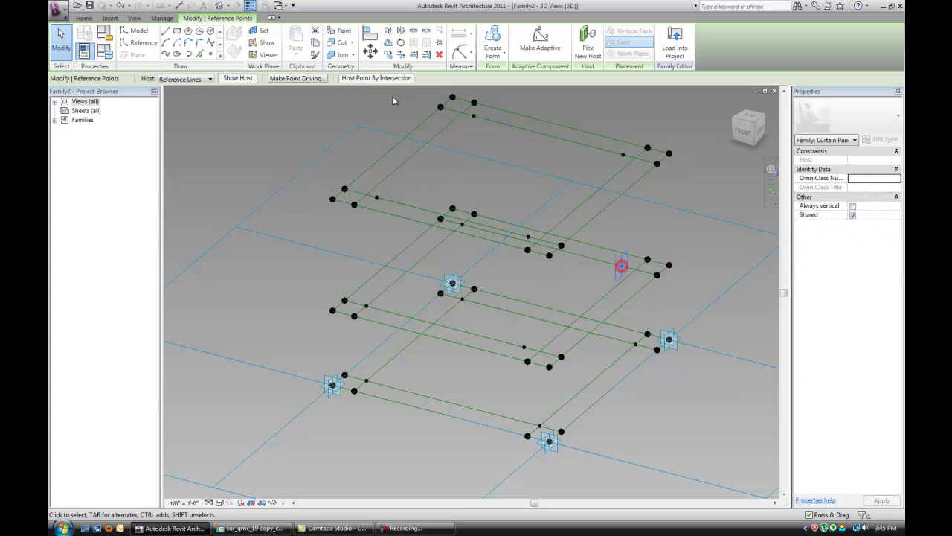
left_click(354, 77)
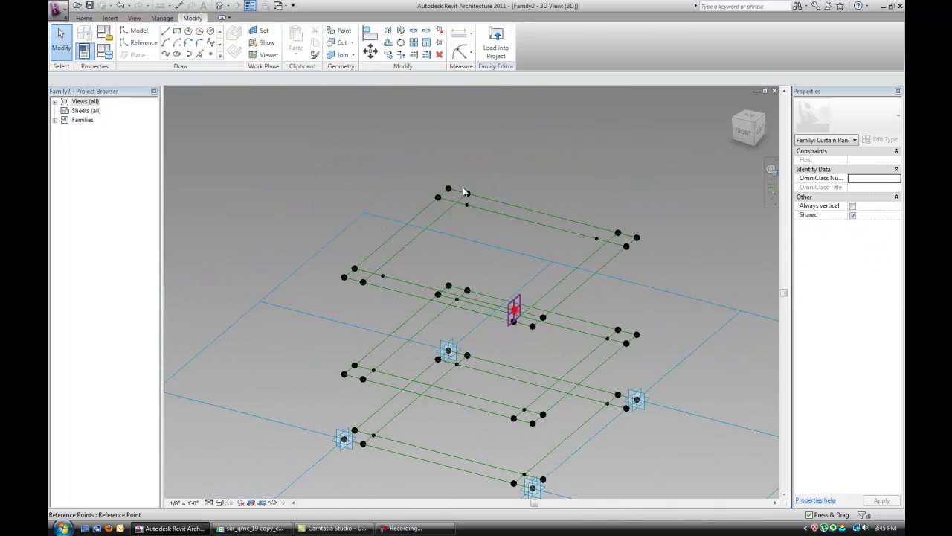
Host the top loop's inner points by intersection with its inner left and right reference lines
left_click(514, 310)
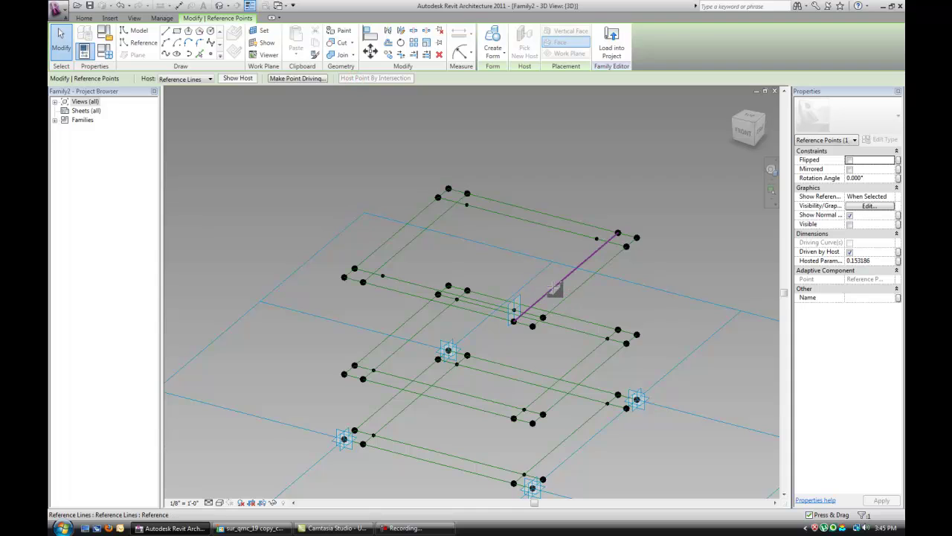
key("Delete")
left_click(595, 236)
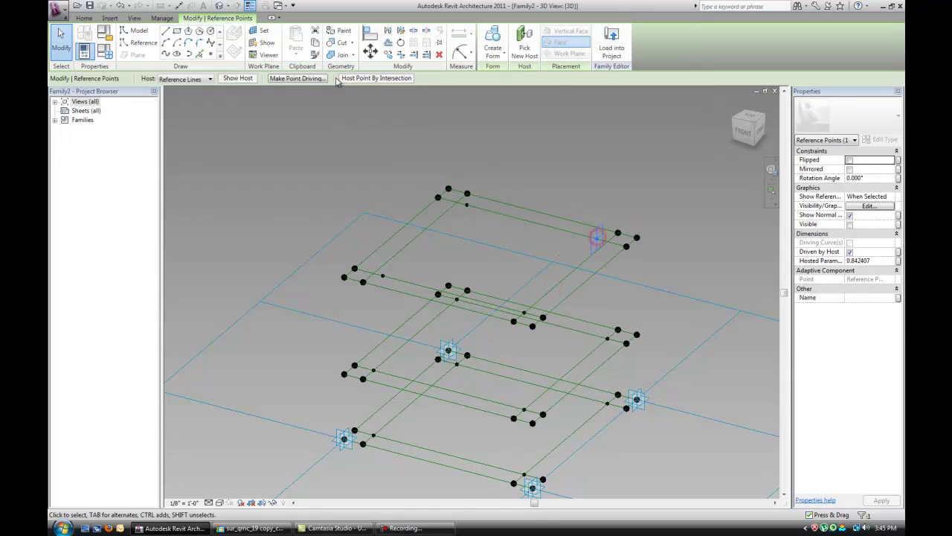
left_click(351, 78)
left_click(587, 264)
left_click(440, 214)
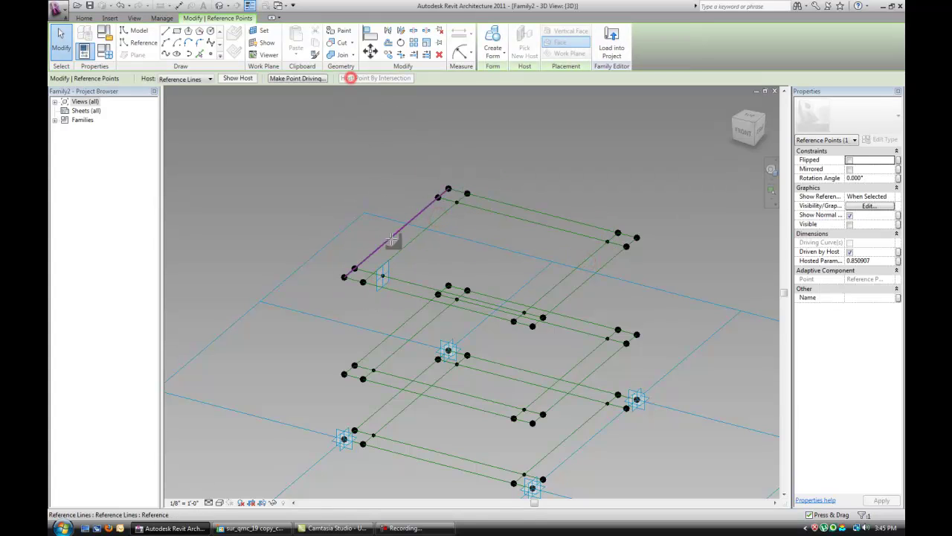
left_click(402, 248)
left_click(491, 355)
Draw a chained loop of reference lines through the top loop's four inner intersection points
scroll(496, 357, "down", 2)
middle_click_drag(503, 399, 522, 422, "shift")
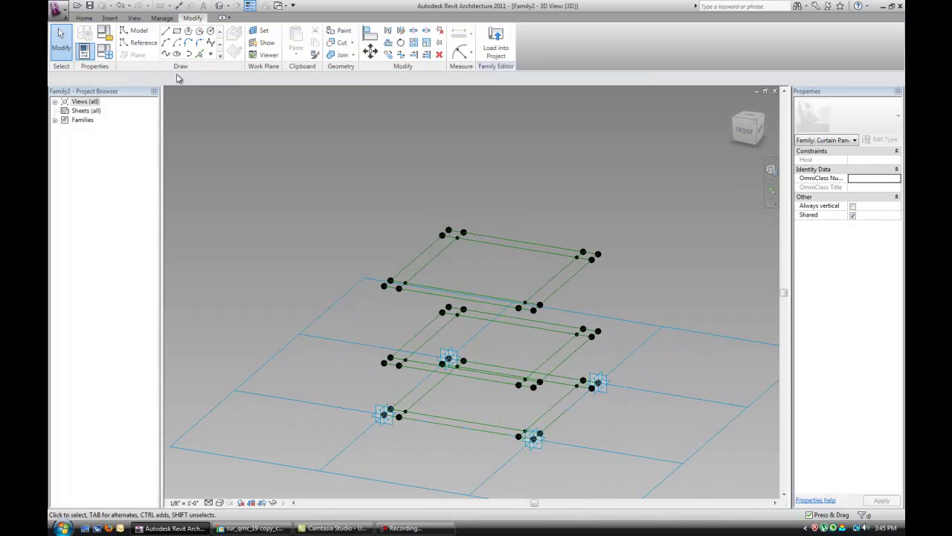
left_click(135, 45)
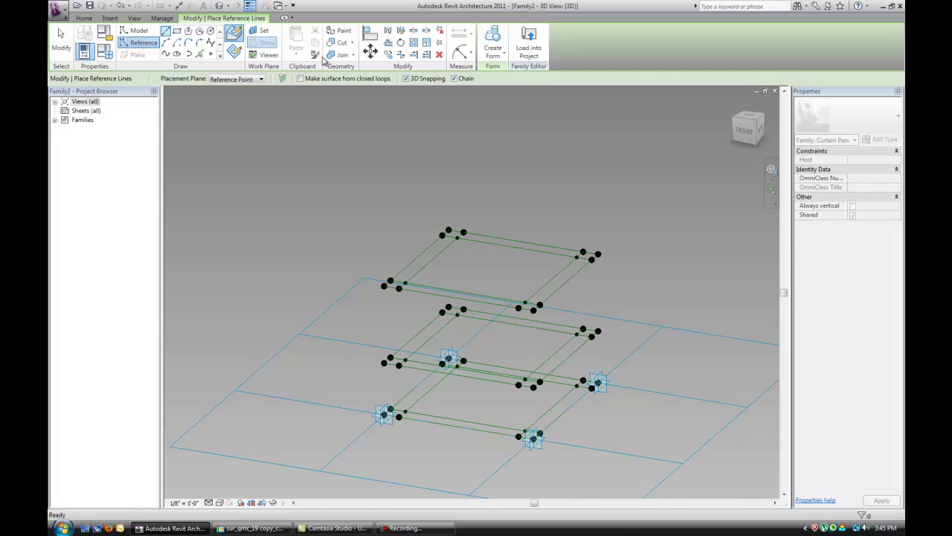
scroll(430, 260, "up", 1)
middle_click_drag(521, 274, 506, 318, "shift")
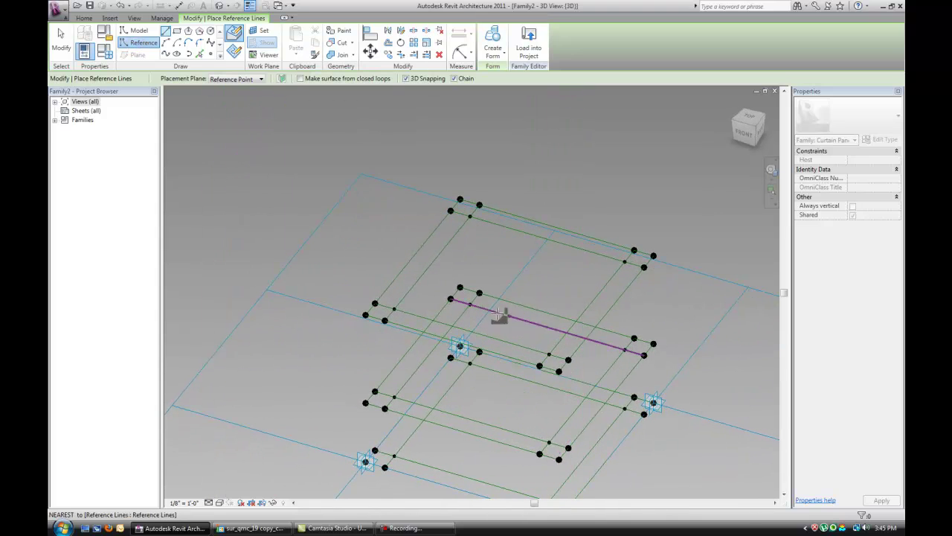
left_click(471, 215)
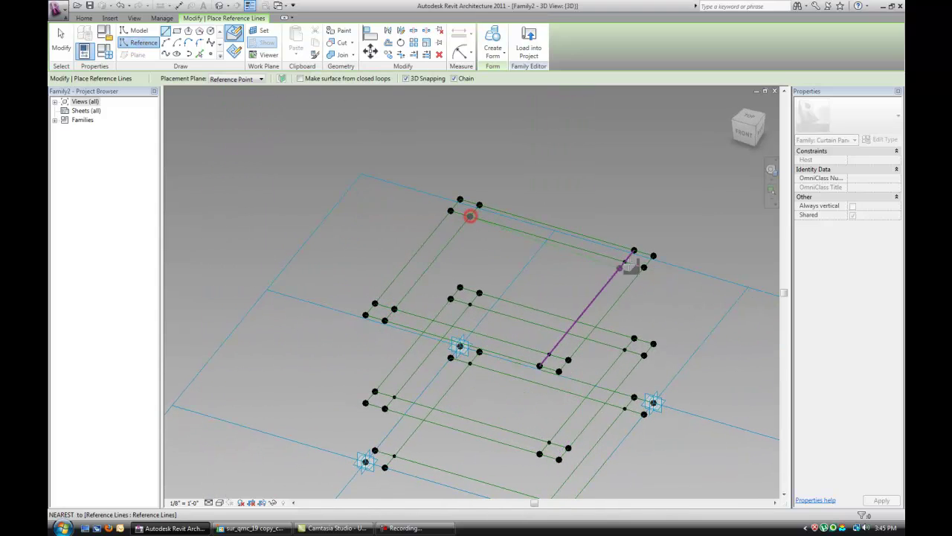
left_click(625, 261)
left_click(394, 309)
middle_click_drag(489, 352, 468, 251)
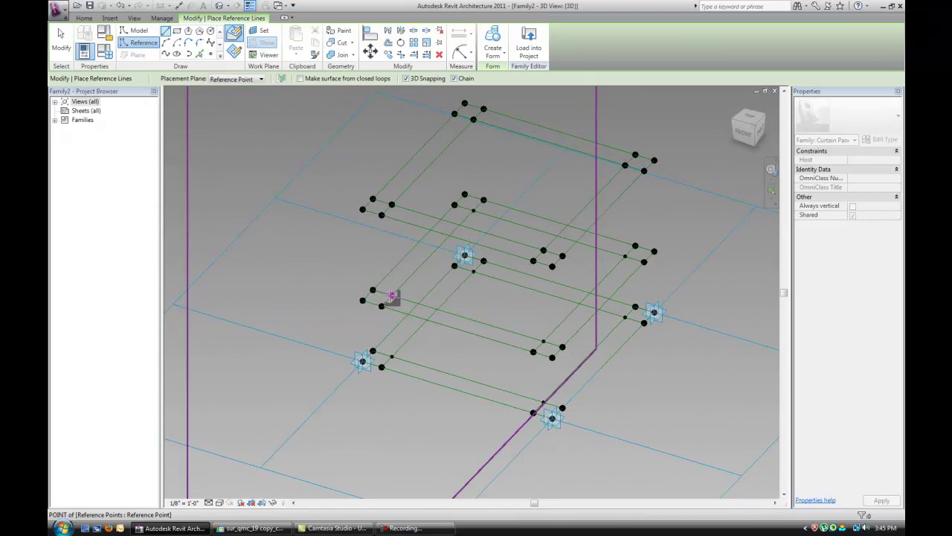
left_click(625, 256)
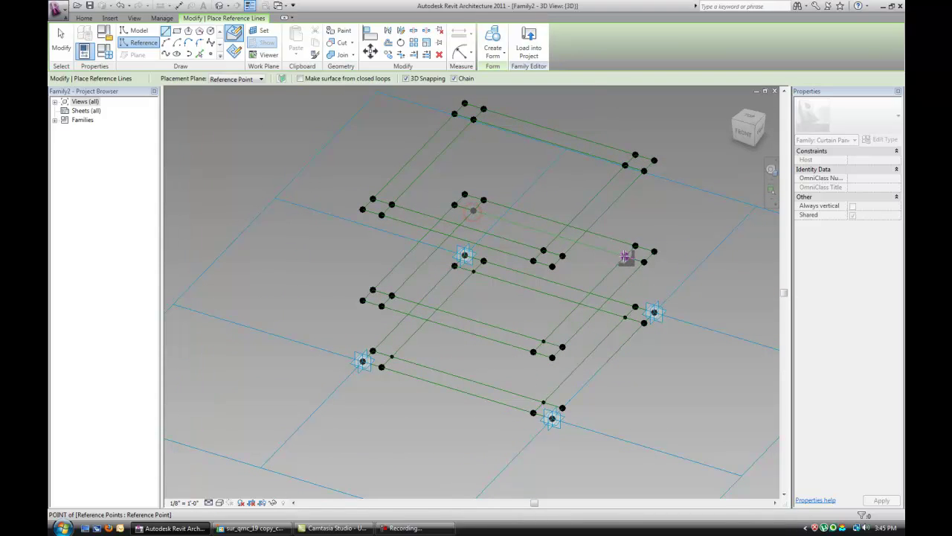
left_click(544, 339)
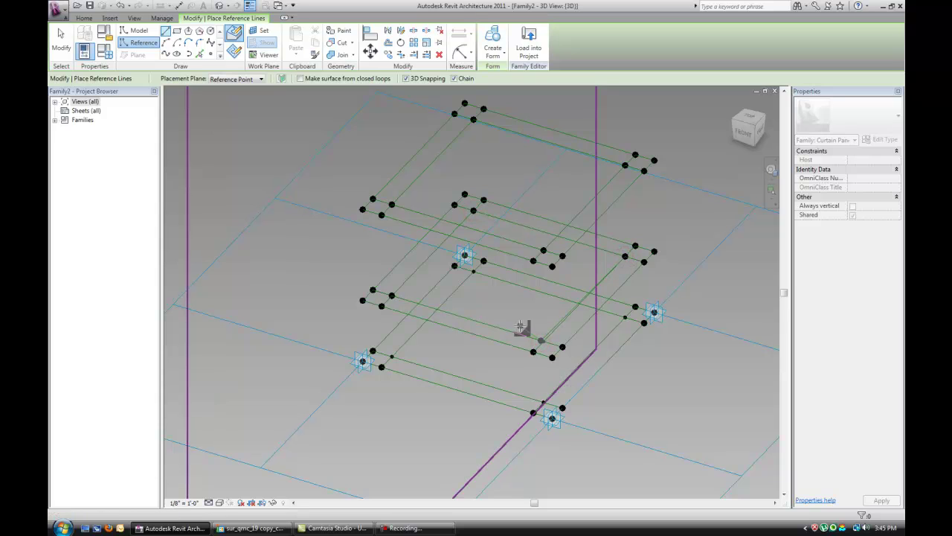
key("Escape")
key("Escape")
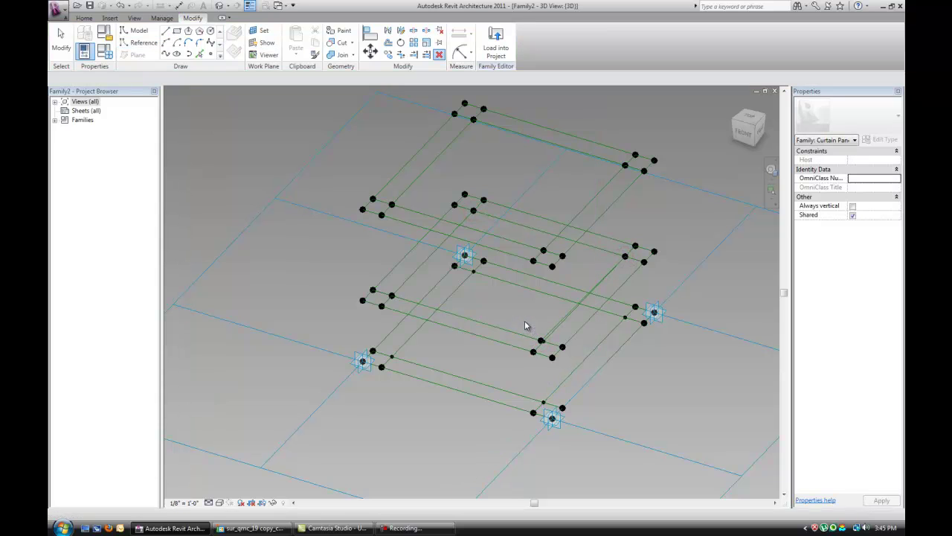
key("Tab")
key("Tab")
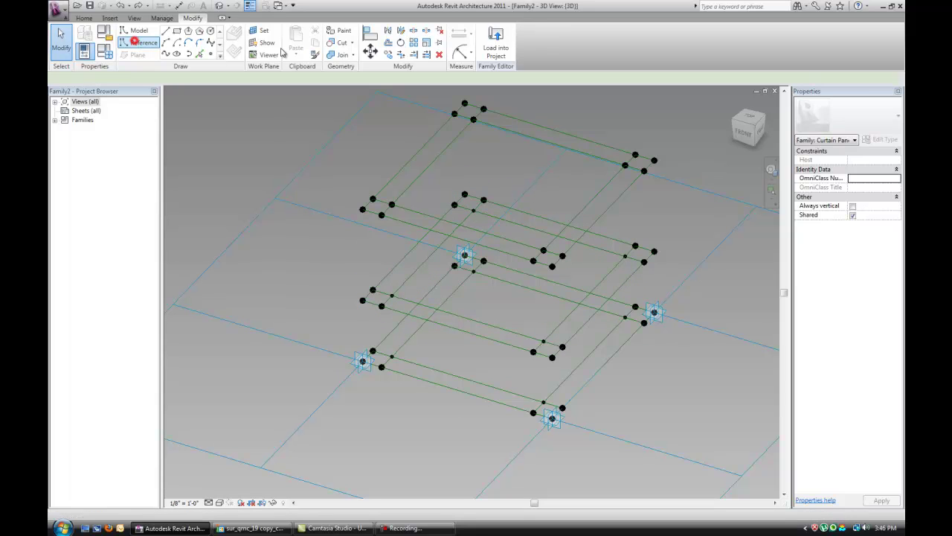
Draw a chained loop of reference lines through the middle loop's four inner intersection points
left_click(133, 41)
scroll(394, 297, "up", 2)
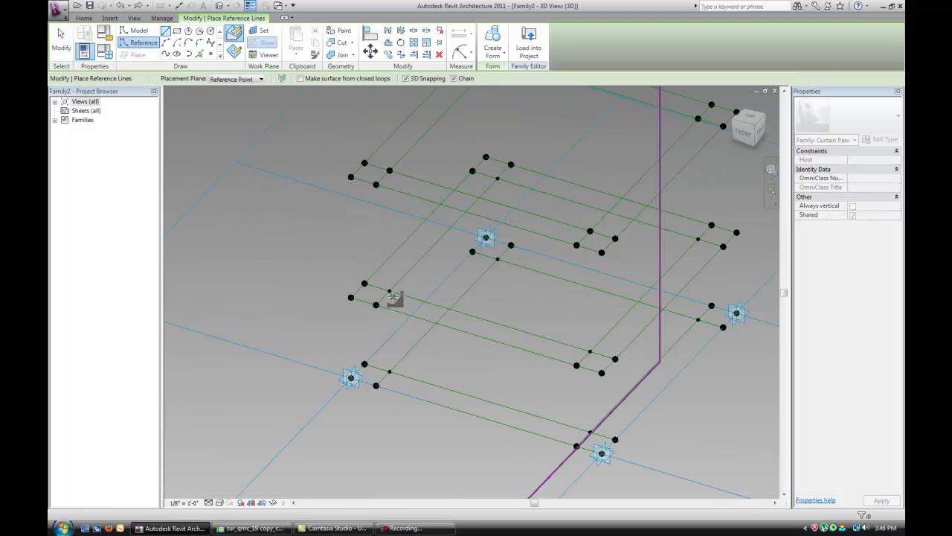
left_click(497, 178)
left_click(698, 239)
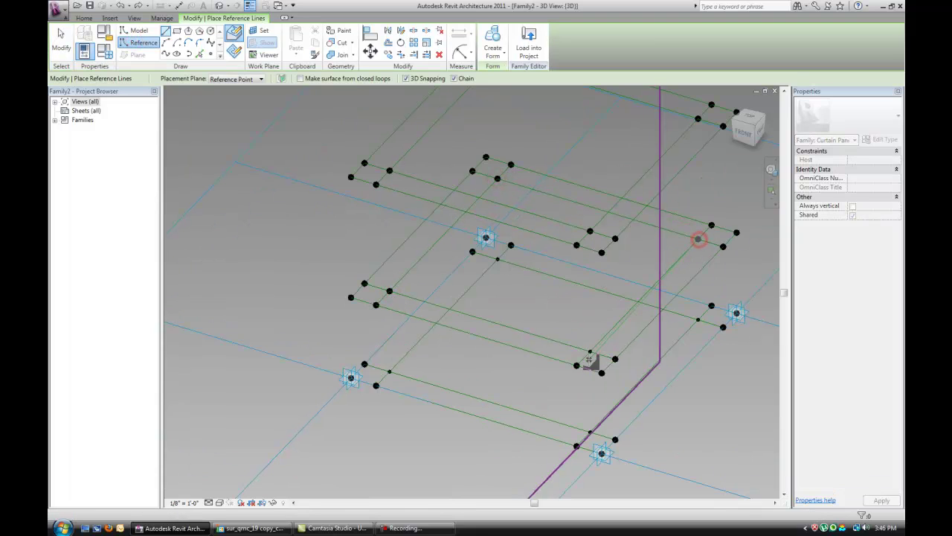
left_click(389, 290)
Draw a chained loop of reference lines through the base loop's four inner intersection points
left_click(497, 259)
left_click(699, 320)
left_click(590, 431)
left_click(389, 371)
key("Escape")
key("Escape")
middle_click_drag(581, 437, 529, 392)
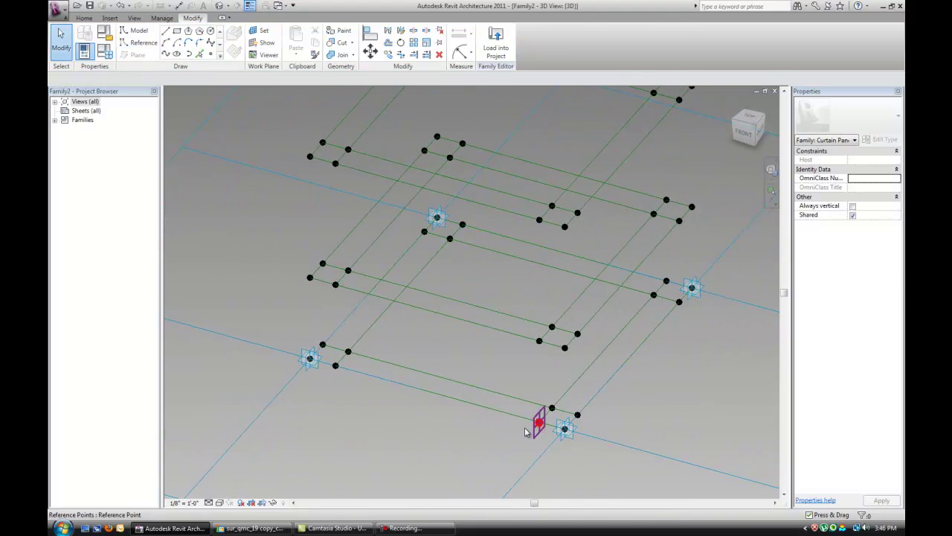
left_click(539, 423)
key("Escape")
left_click(667, 283)
key("Escape")
Create a solid form between the outer reference line loops of the base and middle levels
middle_click_drag(665, 280, 404, 374, "shift")
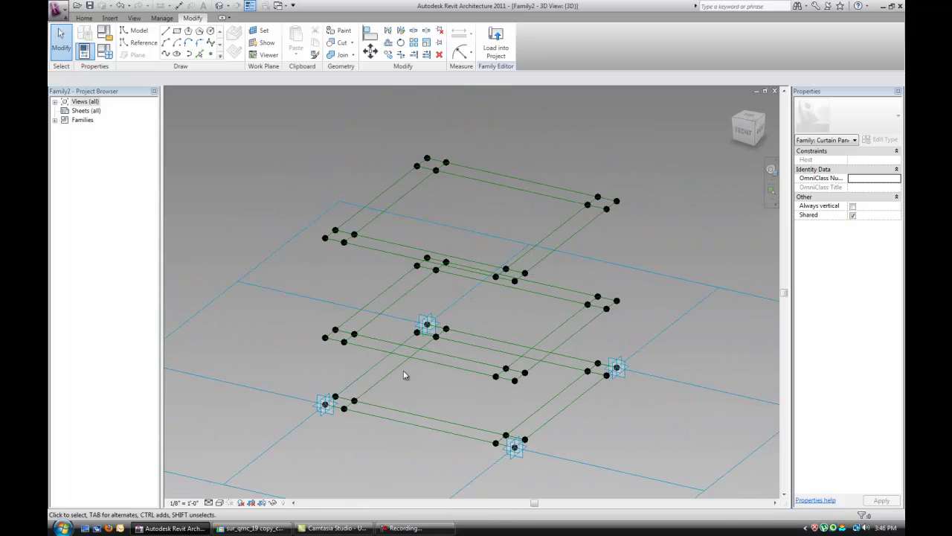
left_click(380, 416)
left_click_drag(370, 413, 369, 347)
left_click(496, 37)
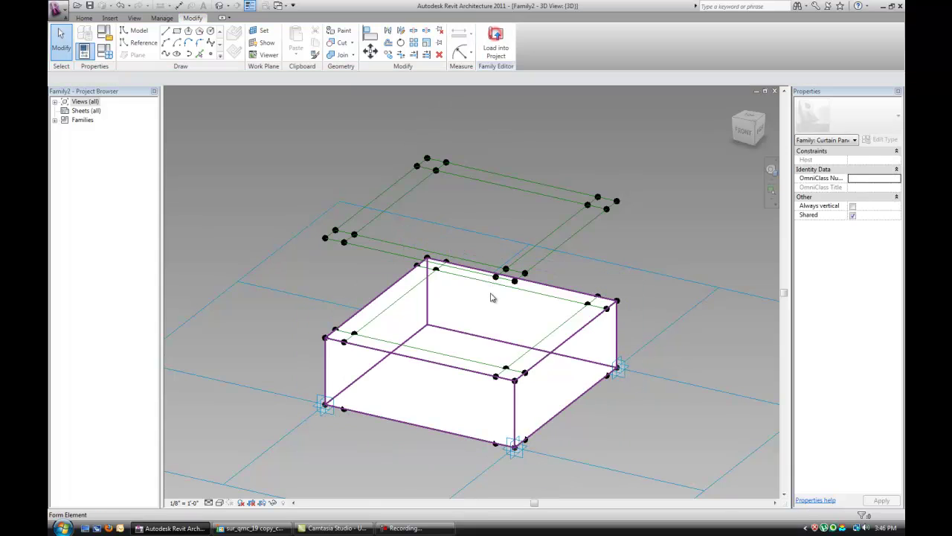
Temporarily hide the new solid form in the 3D view with Hide Element
left_click(428, 398)
right_click(427, 398)
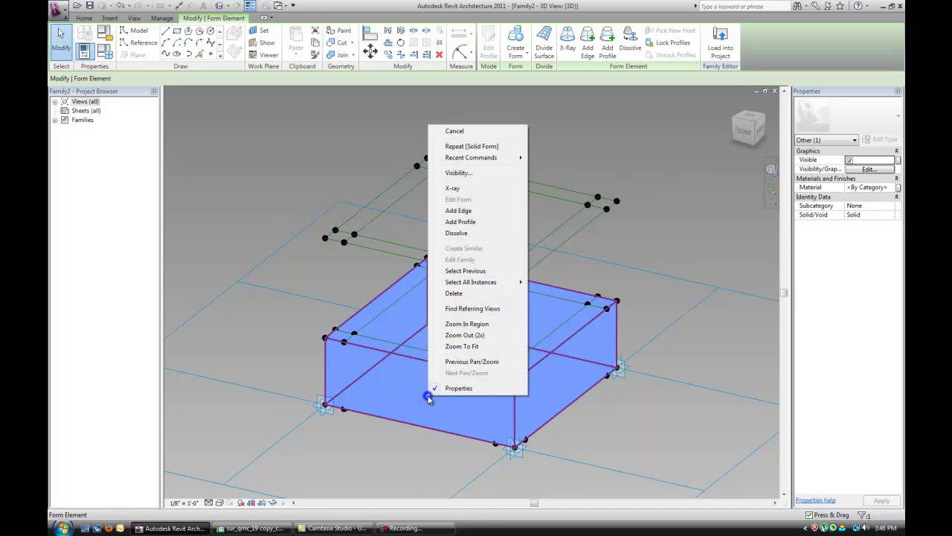
left_click(273, 503)
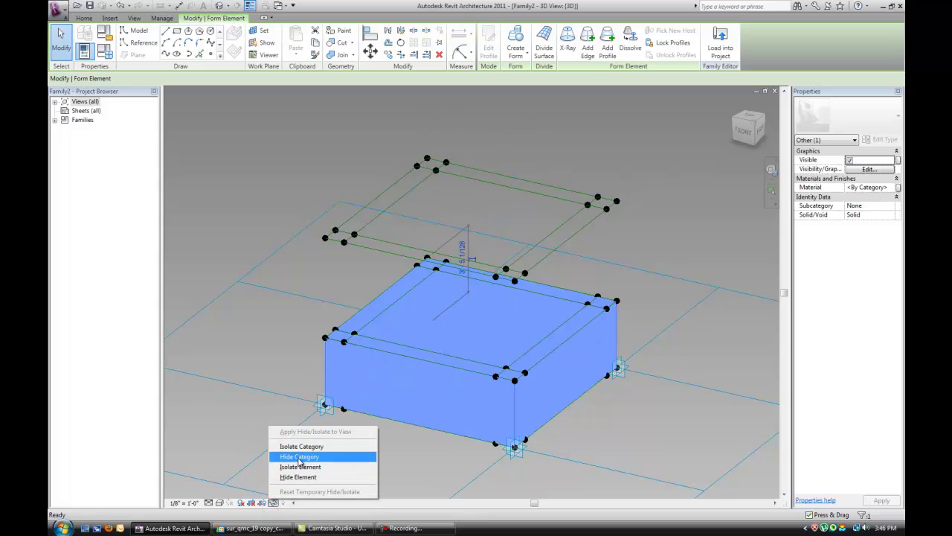
left_click(300, 476)
Create a void form between the base and middle inner reference line loops and reset the temporary hide
scroll(428, 350, "down", 1)
key("Tab")
left_click(387, 379)
key("Tab")
left_click(399, 307, "ctrl")
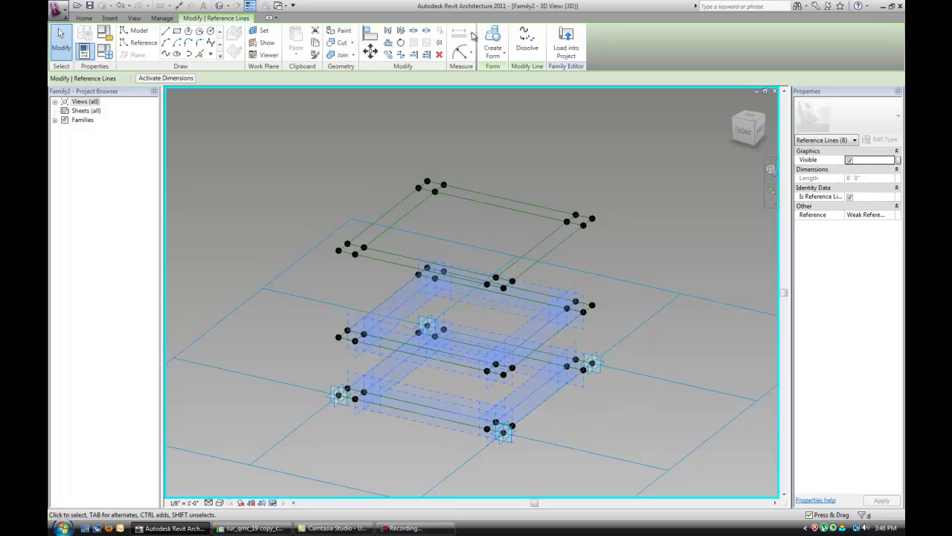
left_click(492, 44)
left_click(507, 75)
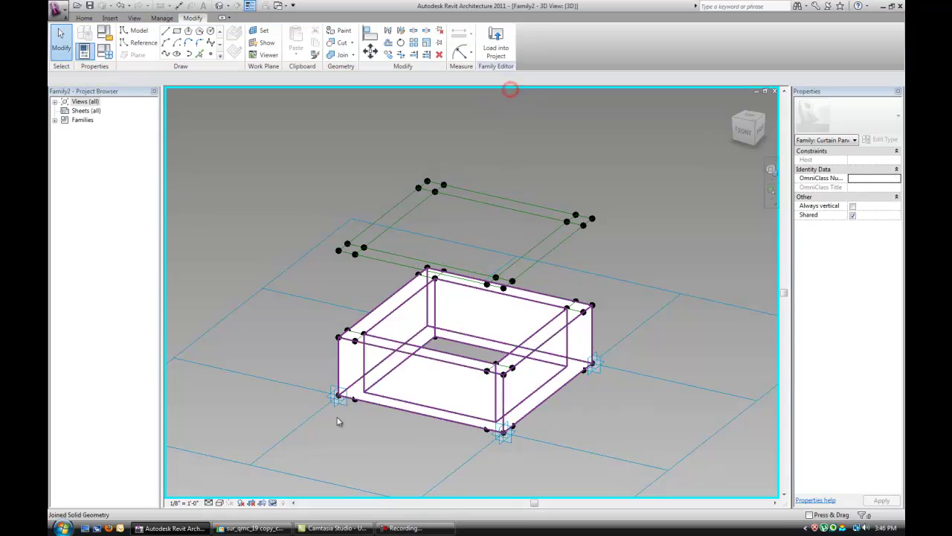
left_click(275, 502)
left_click(313, 491)
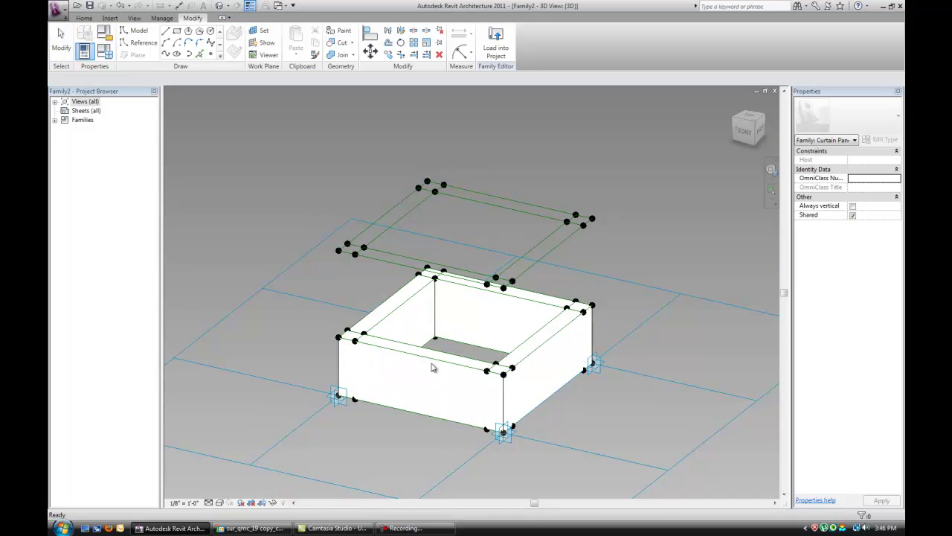
Create a solid form between the inner reference line loops of the base and top levels
middle_click_drag(429, 372, 442, 386, "shift")
scroll(480, 316, "up", 1)
middle_click_drag(482, 316, 464, 331, "shift")
key("Tab")
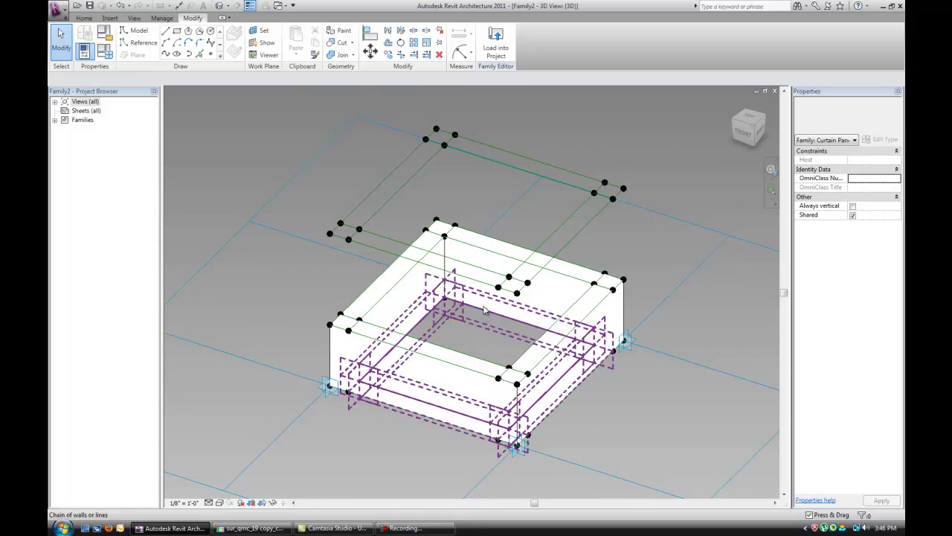
left_click(481, 310)
key("Tab")
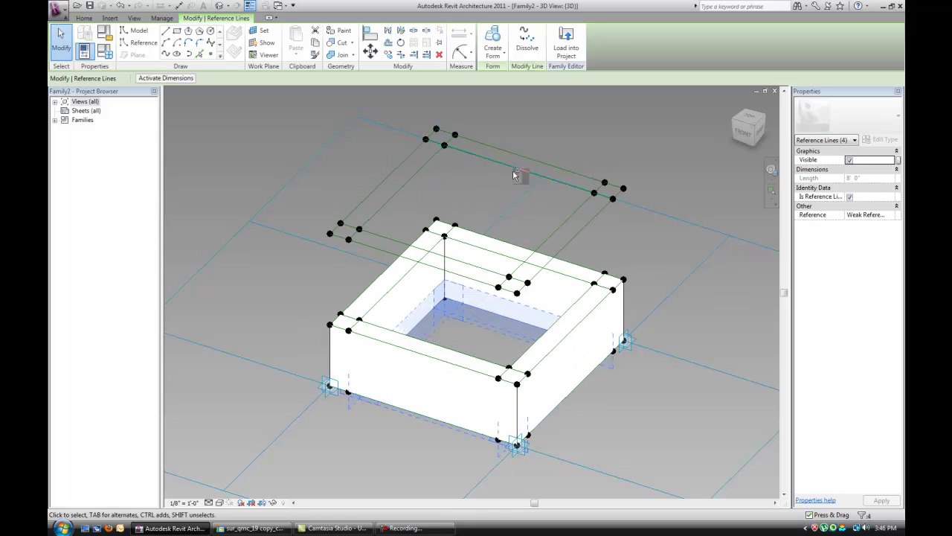
key("Tab")
key("Tab")
left_click(359, 236, "ctrl")
left_click(492, 56)
left_click(506, 72)
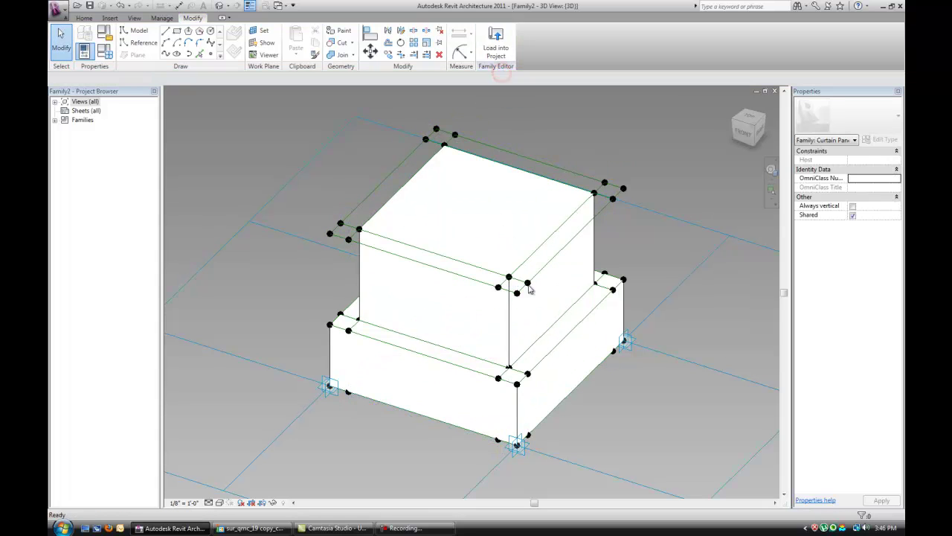
Associate the material of the taller inner solid with a new family type parameter named mat_1
middle_click_drag(506, 149, 476, 281, "shift")
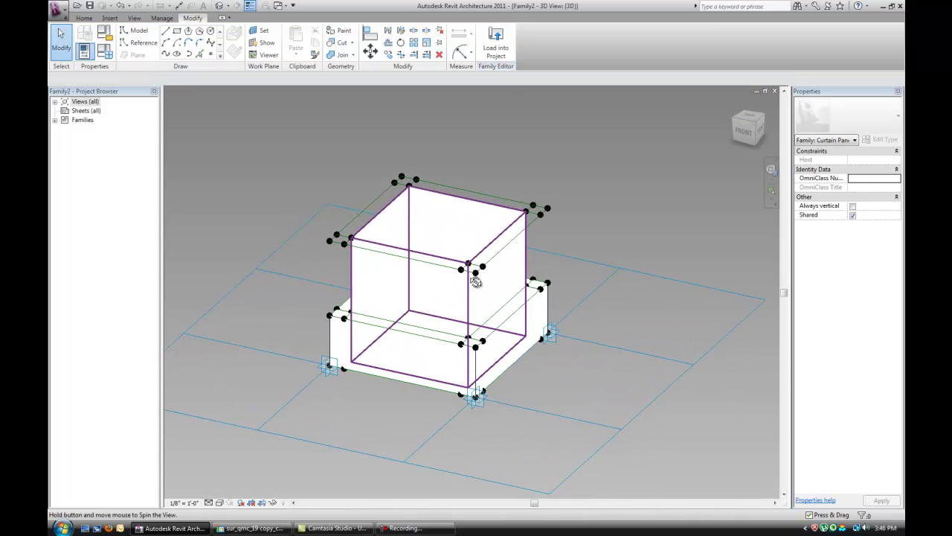
middle_click_drag(532, 261, 500, 264, "shift")
scroll(450, 264, "up", 1)
middle_click_drag(500, 264, 515, 281, "shift")
scroll(607, 241, "up", 1)
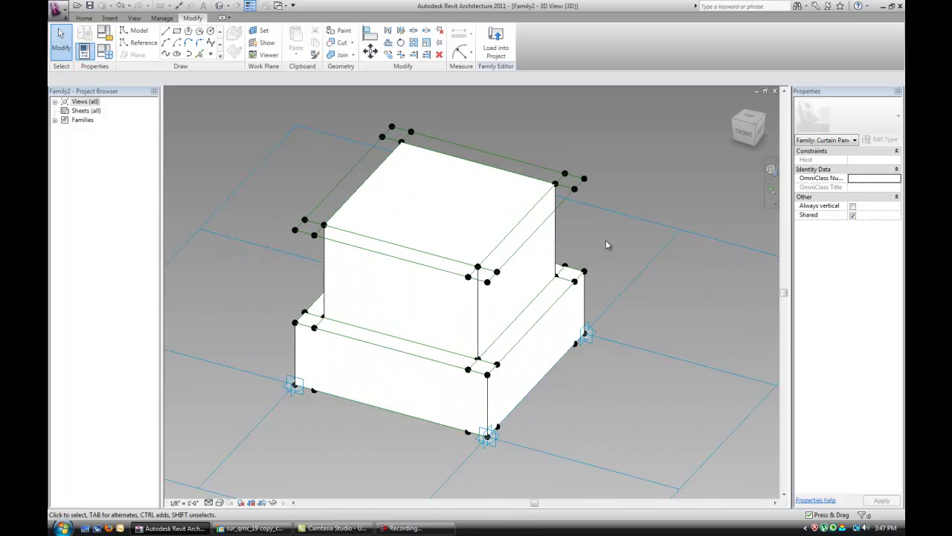
middle_click_drag(580, 238, 592, 223)
left_click(495, 204)
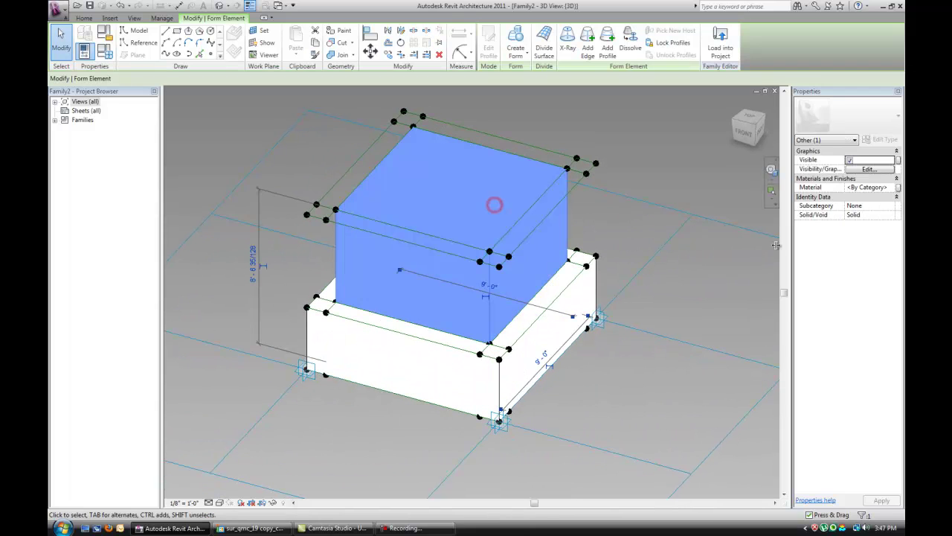
left_click(897, 188)
left_click(535, 331)
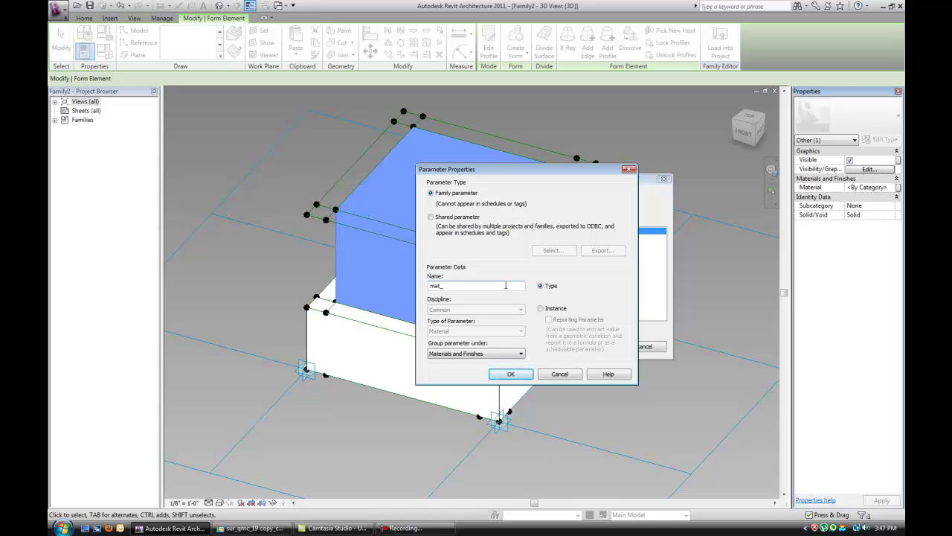
left_click(510, 373)
left_click(595, 345)
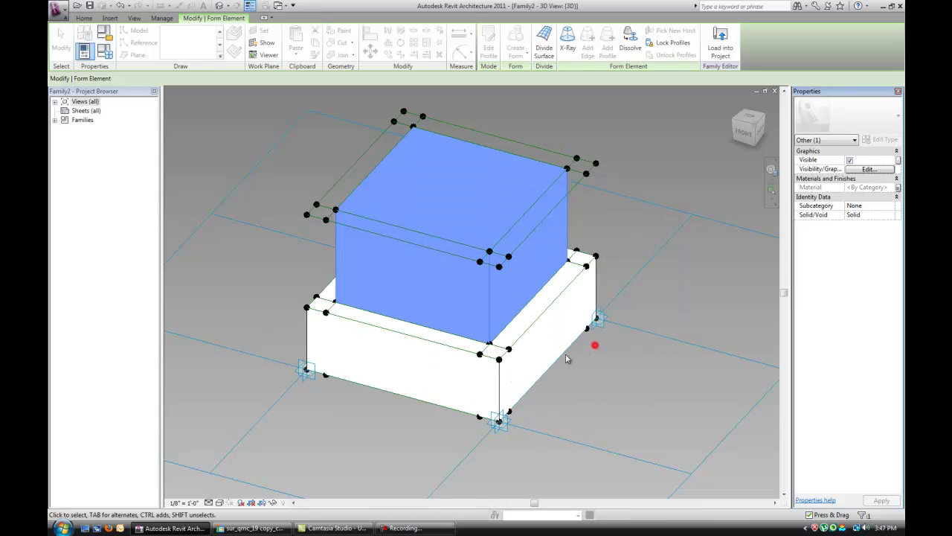
left_click(573, 389)
Associate the material of the lower outer frame form with a new family type parameter named mat_2
left_click(514, 355)
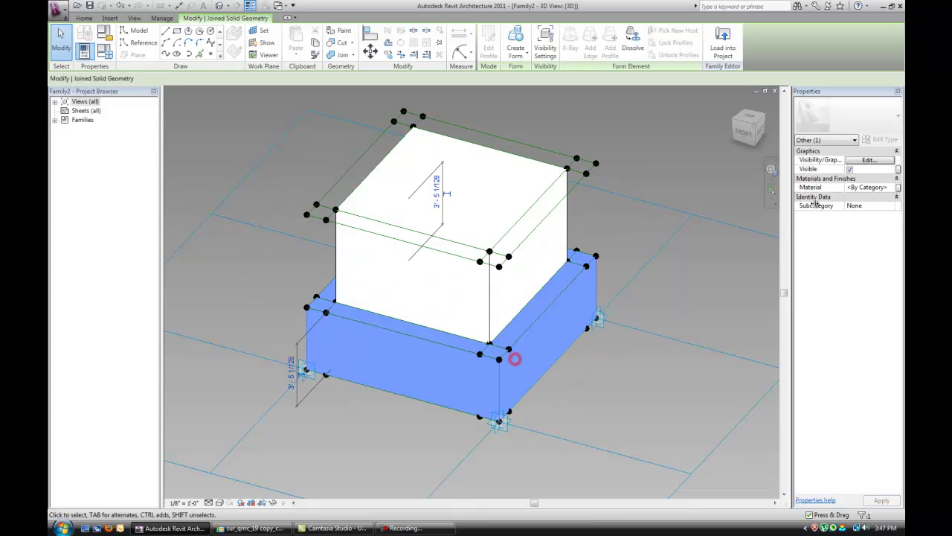
left_click(897, 188)
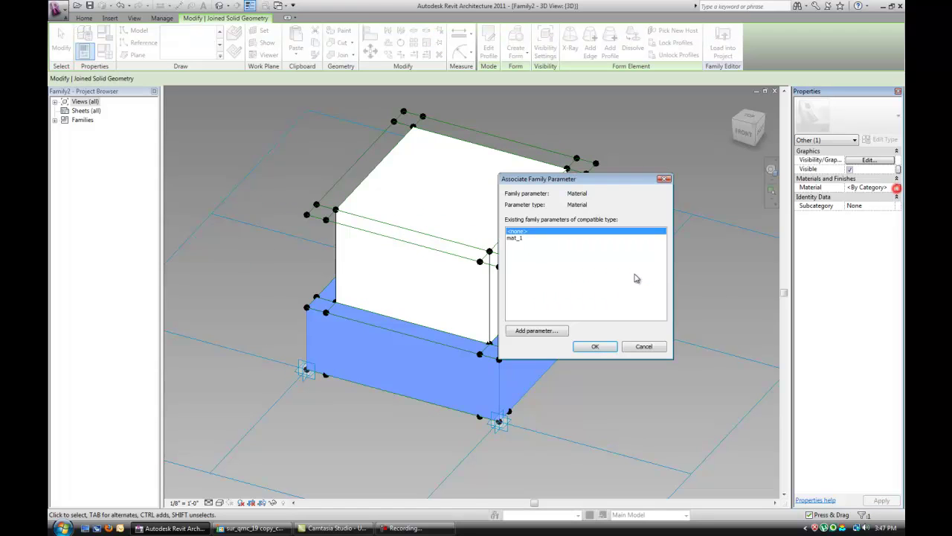
left_click(536, 331)
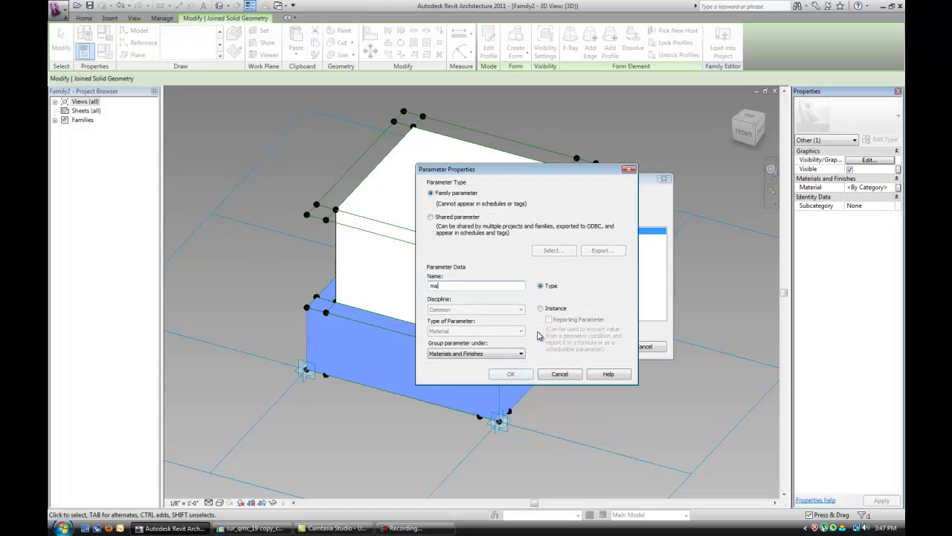
left_click(521, 374)
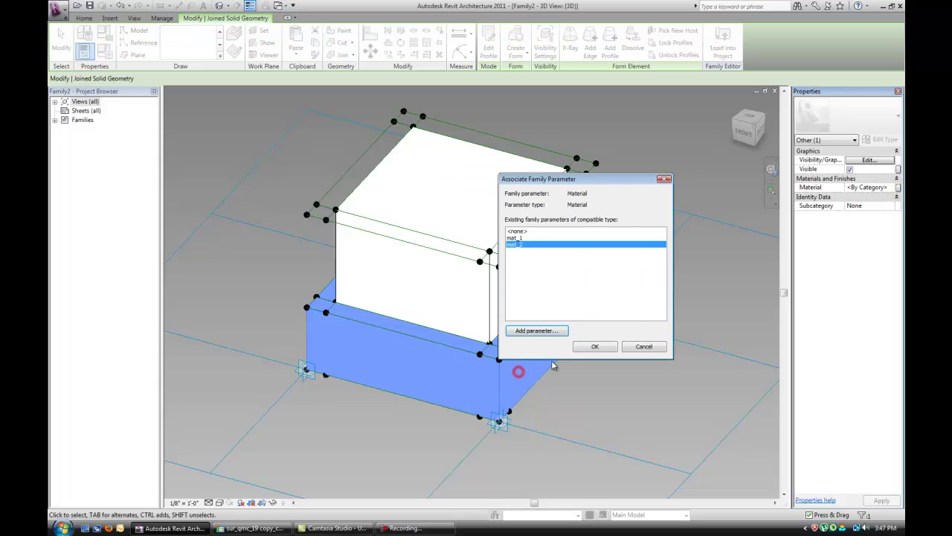
left_click(598, 346)
left_click(596, 344)
Load the curtain panel family into the Family1 mass and apply the Family2 rectangle panel to its divided surface
middle_click_drag(615, 337, 582, 365, "shift")
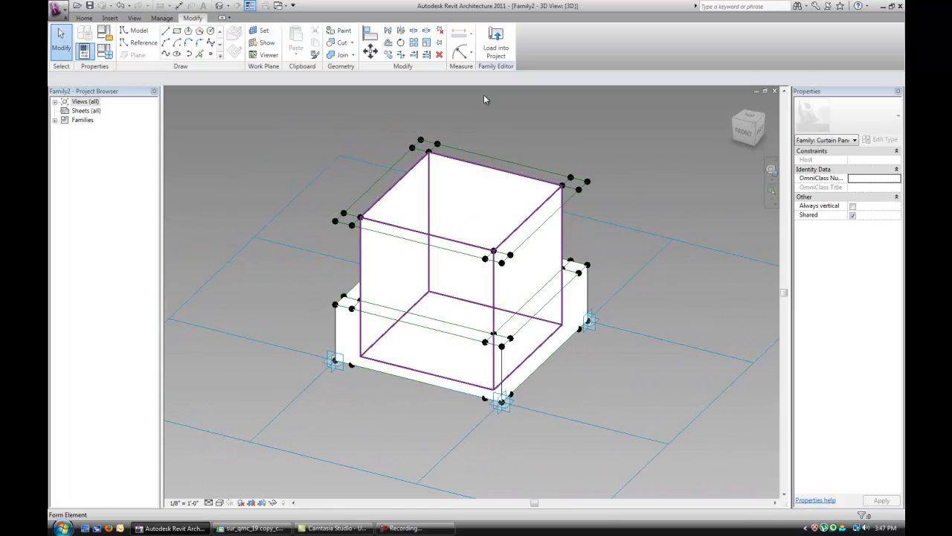
left_click(496, 47)
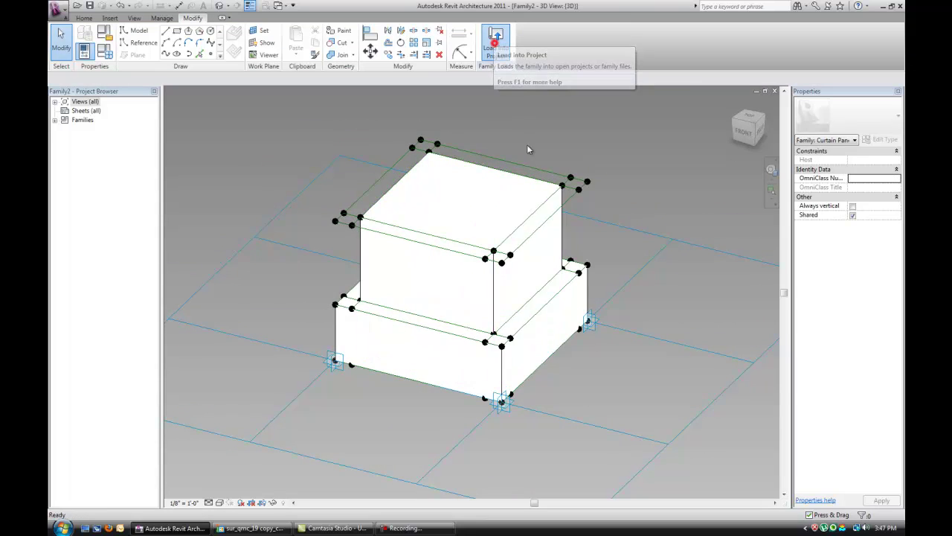
left_click(479, 276)
scroll(525, 291, "down", 2)
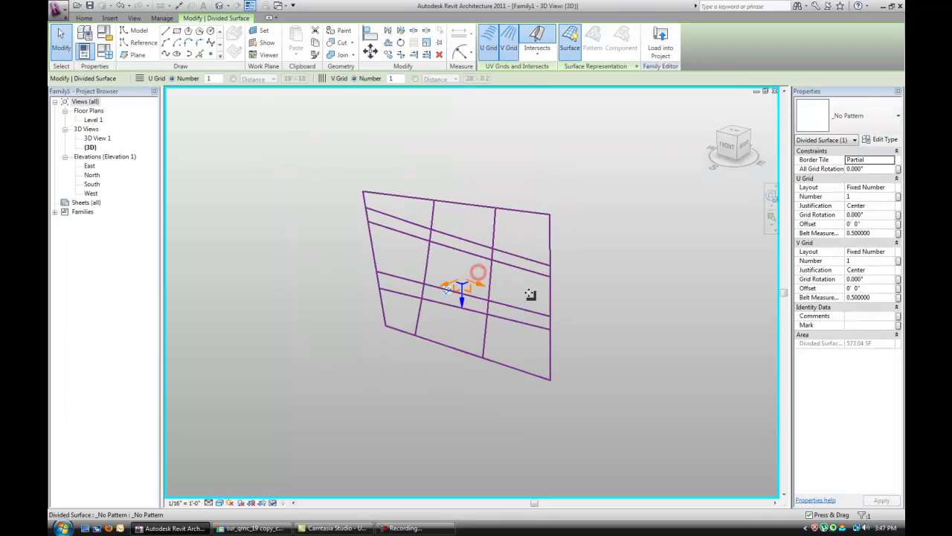
left_click(848, 115)
left_click(832, 395)
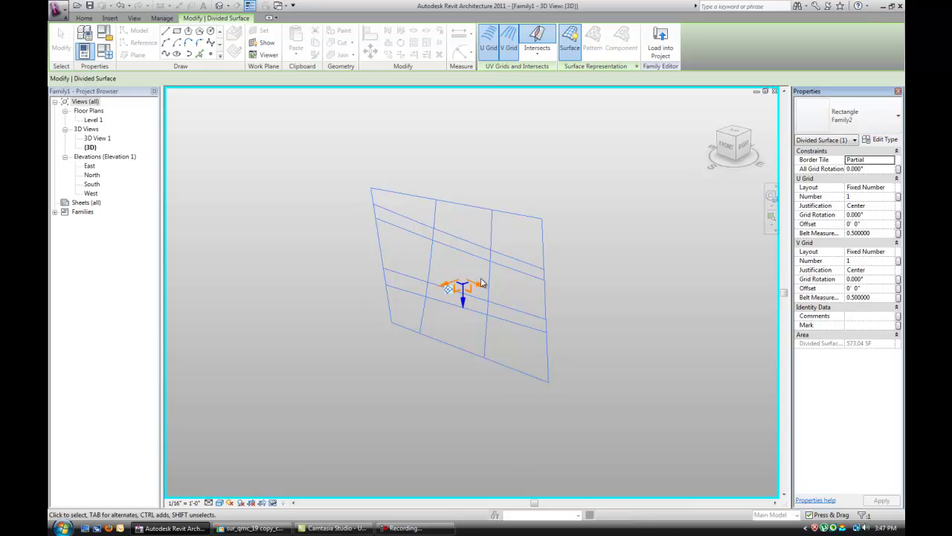
left_click(574, 308)
scroll(594, 299, "up", 1)
middle_click_drag(593, 299, 606, 249, "shift")
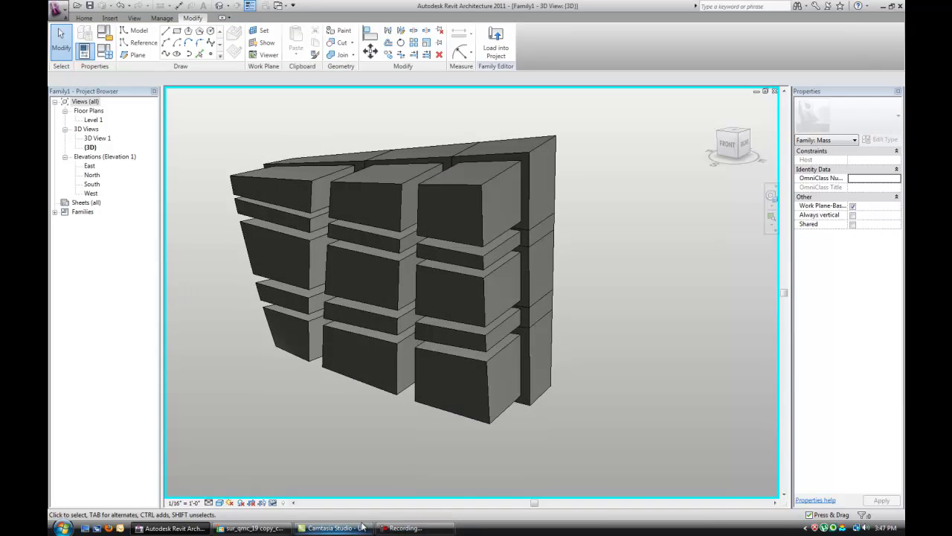
Compare the building's reference photo in Windows Photo Gallery with the panelled mass surface in Revit
left_click(274, 527)
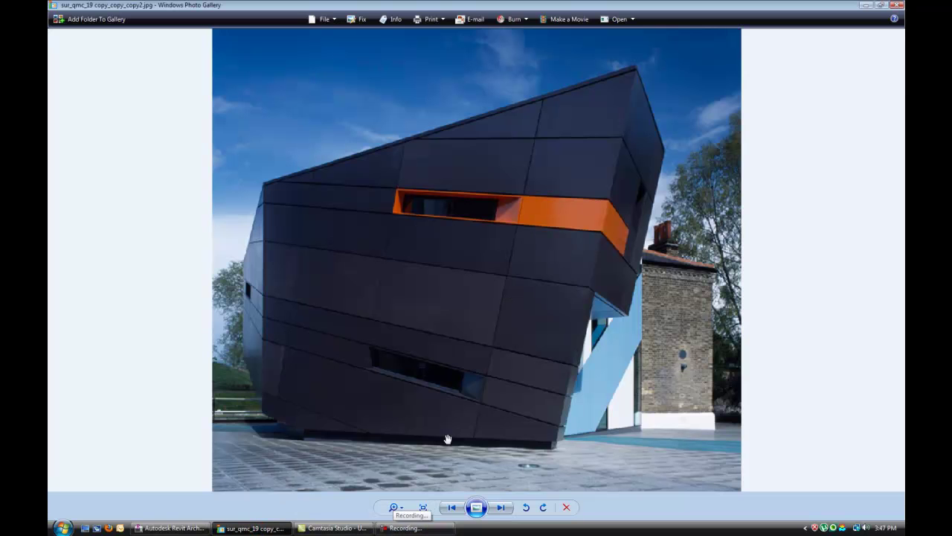
left_click(169, 527)
middle_click_drag(506, 276, 638, 277, "shift")
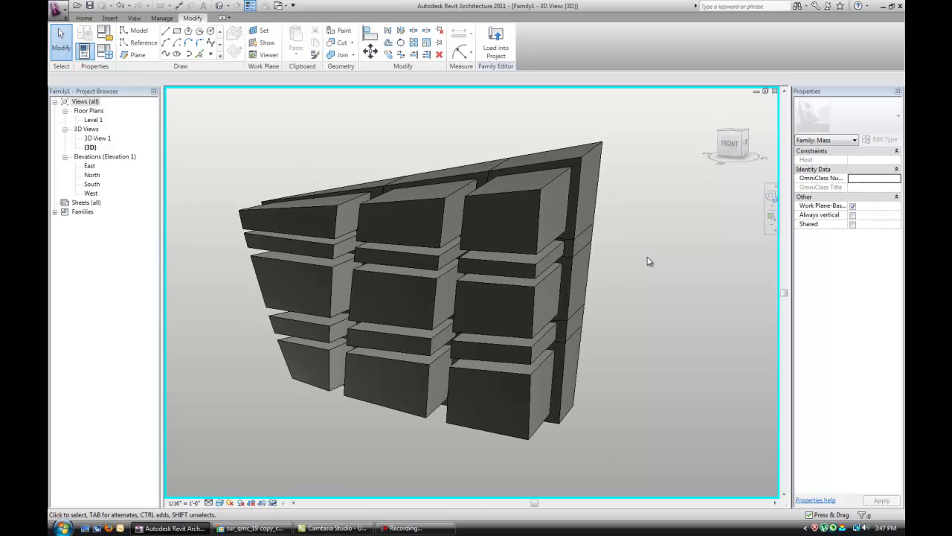